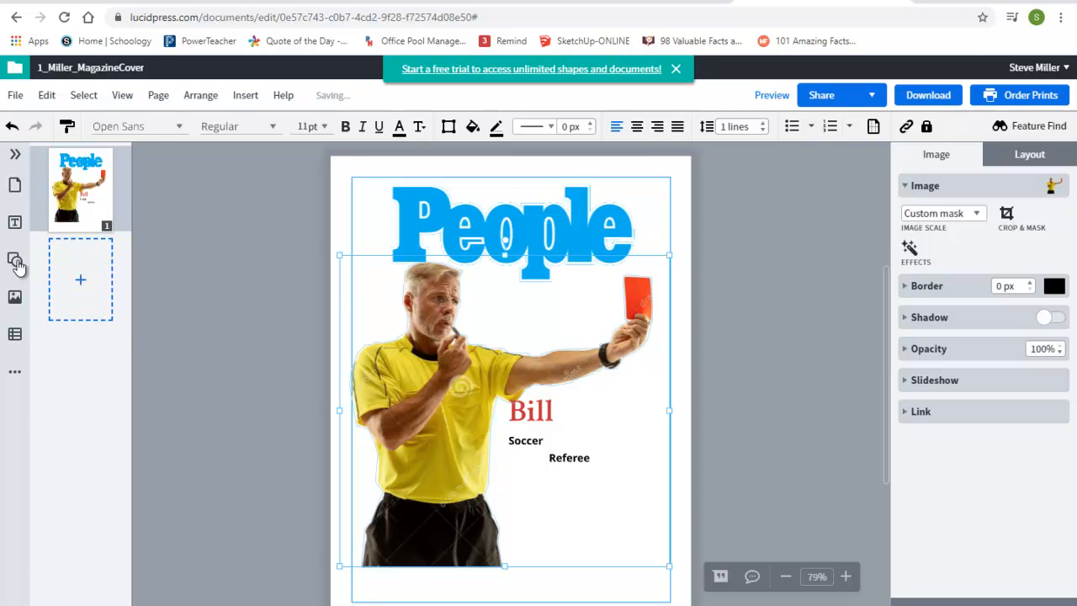
Step: Draw a rectangle covering the cover area of the page
{"action": "left_click", "coordinate": [14, 261]}
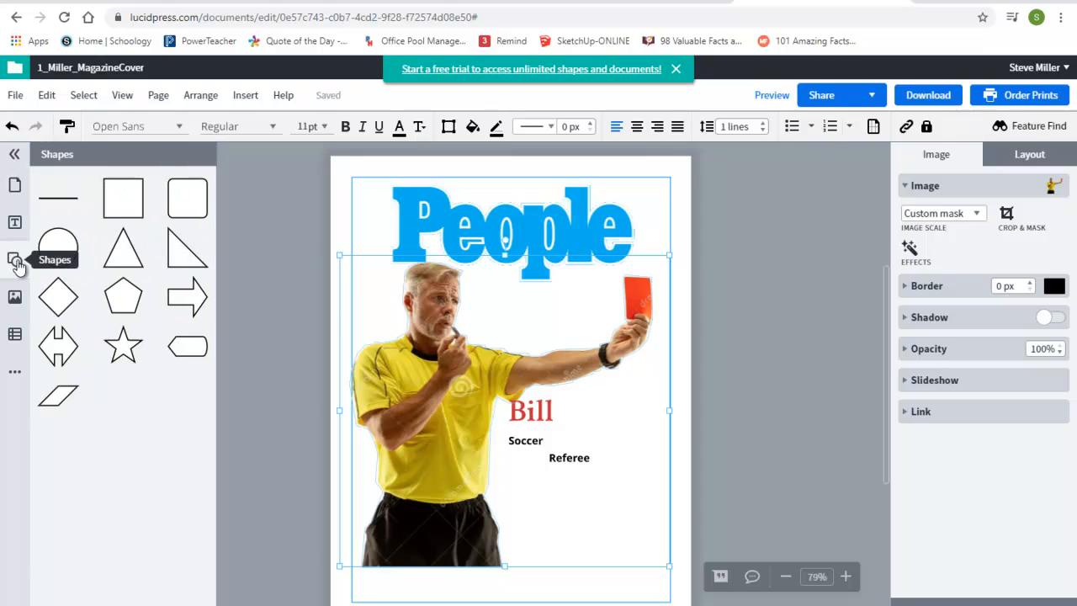
{"action": "left_click", "coordinate": [116, 203]}
{"action": "left_click_drag", "start_coordinate": [516, 392], "coordinate": [411, 228]}
{"action": "left_click_drag", "start_coordinate": [438, 266], "coordinate": [668, 545]}
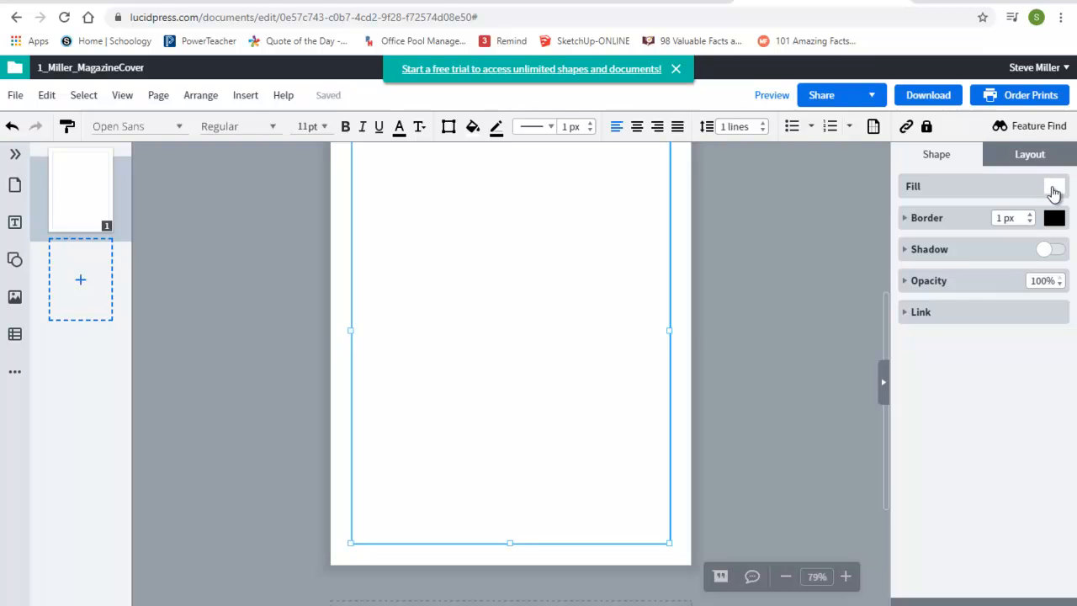
Step: Fill the rectangle with a dark gray colour
{"action": "left_click", "coordinate": [1053, 188]}
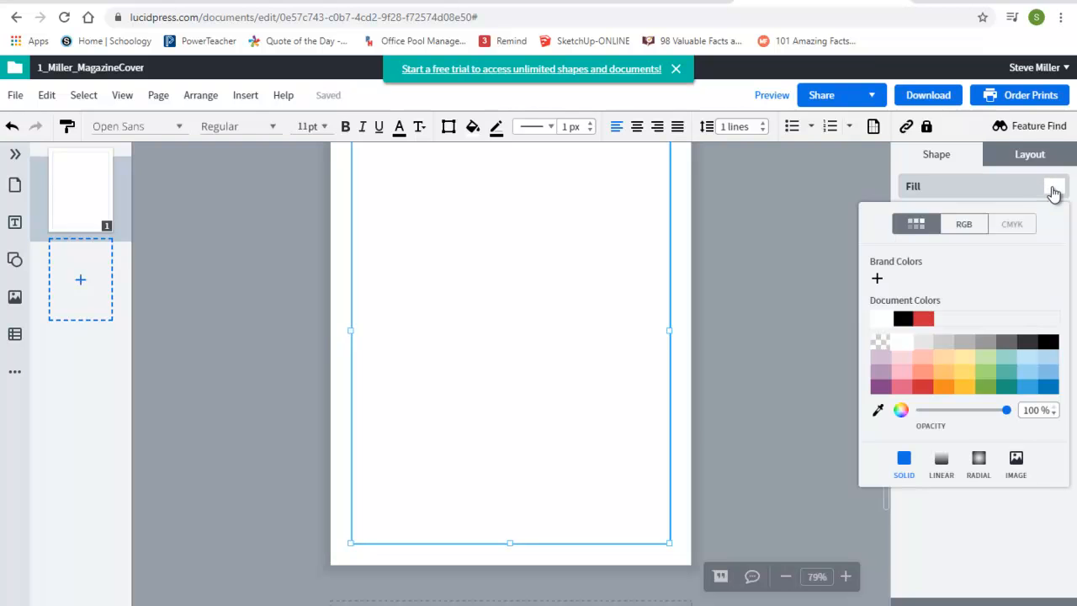
{"action": "left_click", "coordinate": [985, 340]}
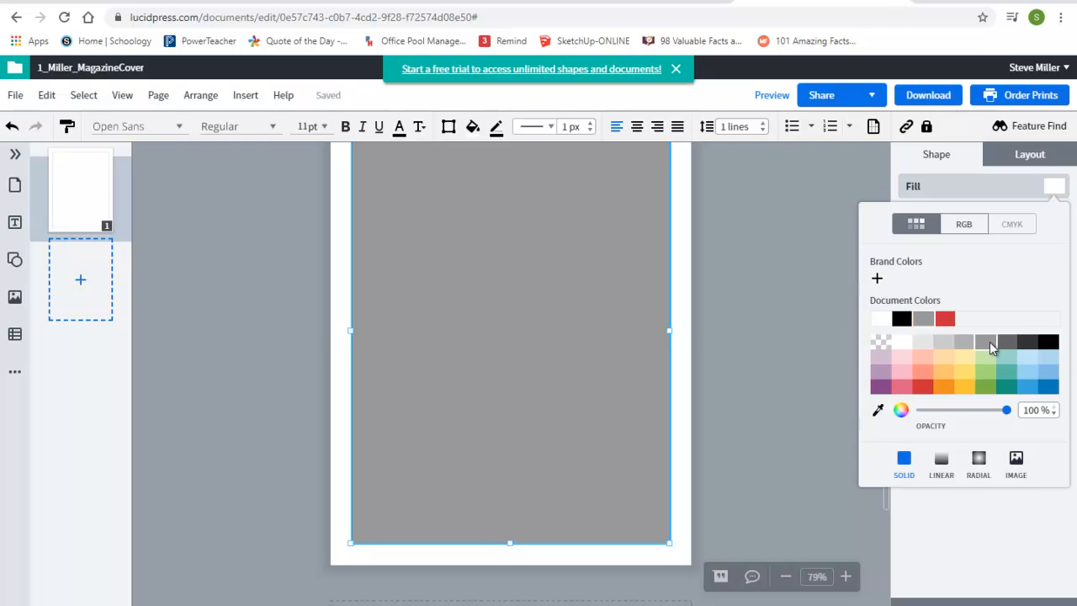
{"action": "left_click", "coordinate": [1053, 187]}
{"action": "left_click", "coordinate": [1009, 341]}
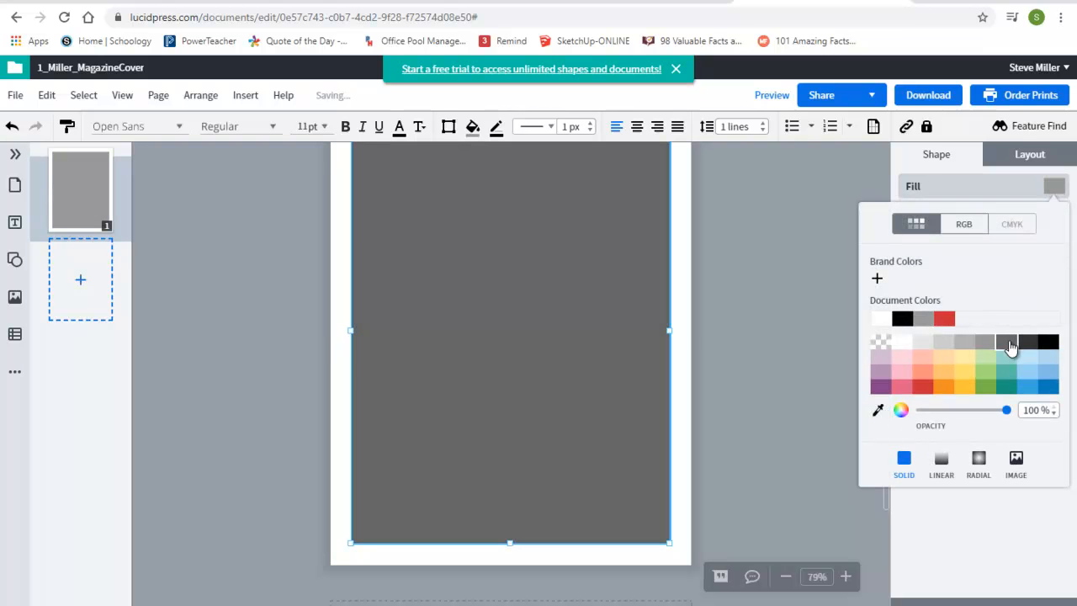
Step: Send the gray rectangle to the back, behind the cover image and text
{"action": "left_click", "coordinate": [686, 454]}
{"action": "left_click", "coordinate": [729, 439]}
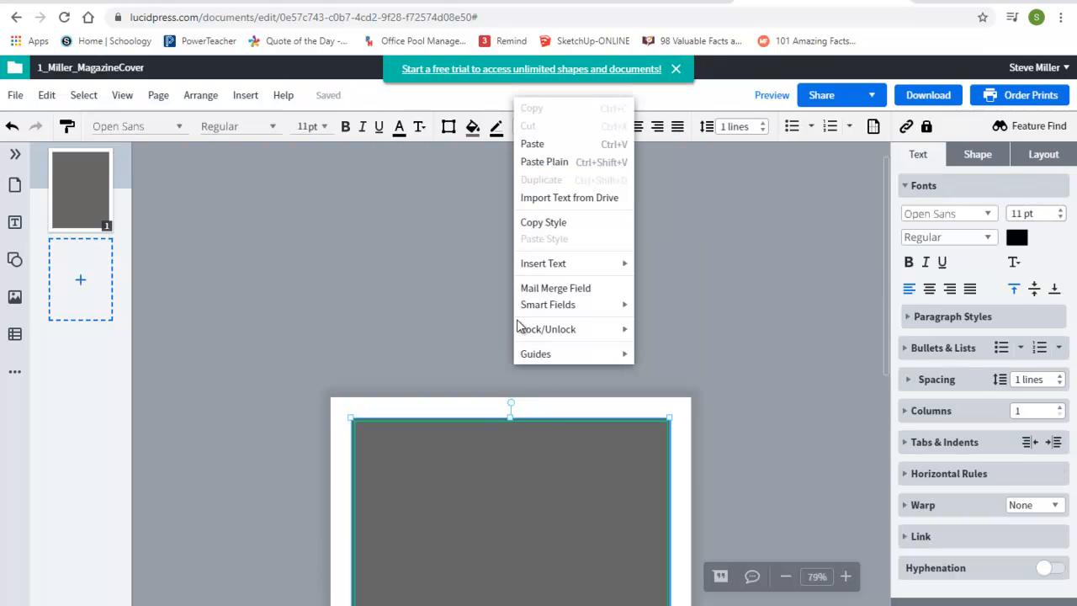
{"action": "left_click", "coordinate": [553, 448]}
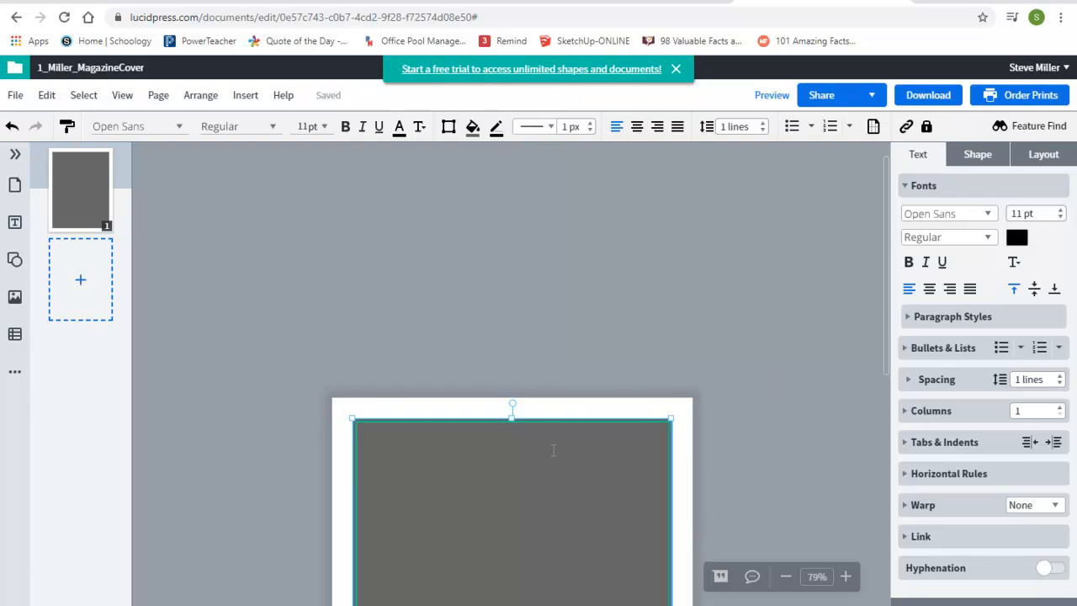
{"action": "scroll", "coordinate": [698, 458], "scroll_direction": "down", "scroll_amount": 2}
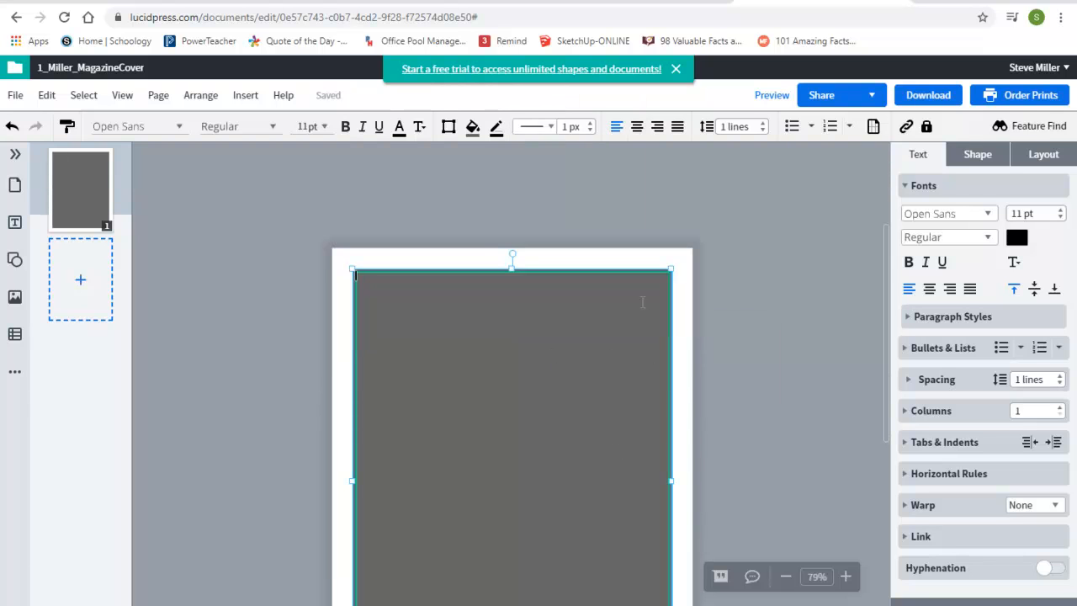
{"action": "left_click", "coordinate": [431, 265]}
{"action": "left_click", "coordinate": [416, 290]}
{"action": "right_click", "coordinate": [415, 288]}
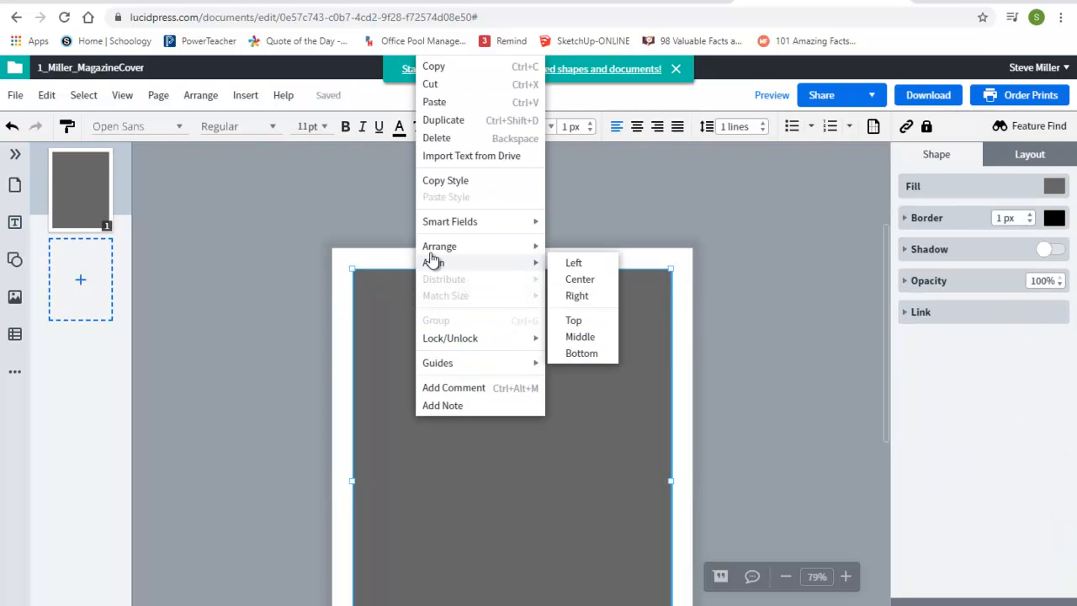
{"action": "mouse_move", "coordinate": [438, 246]}
{"action": "left_click", "coordinate": [615, 266]}
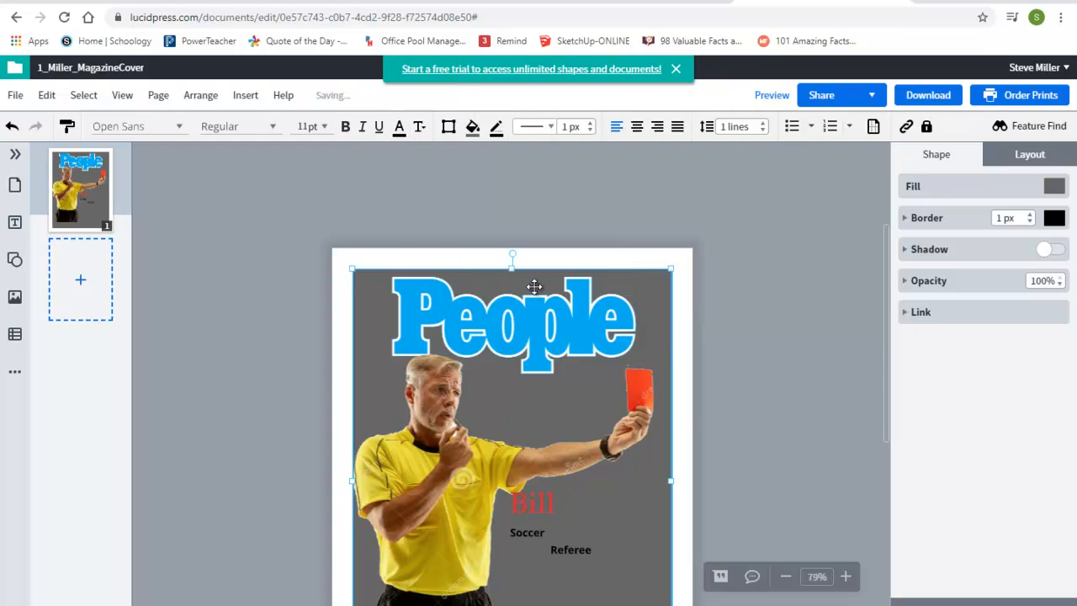
Step: Bring the gray rectangle forward one layer
{"action": "right_click", "coordinate": [641, 288]}
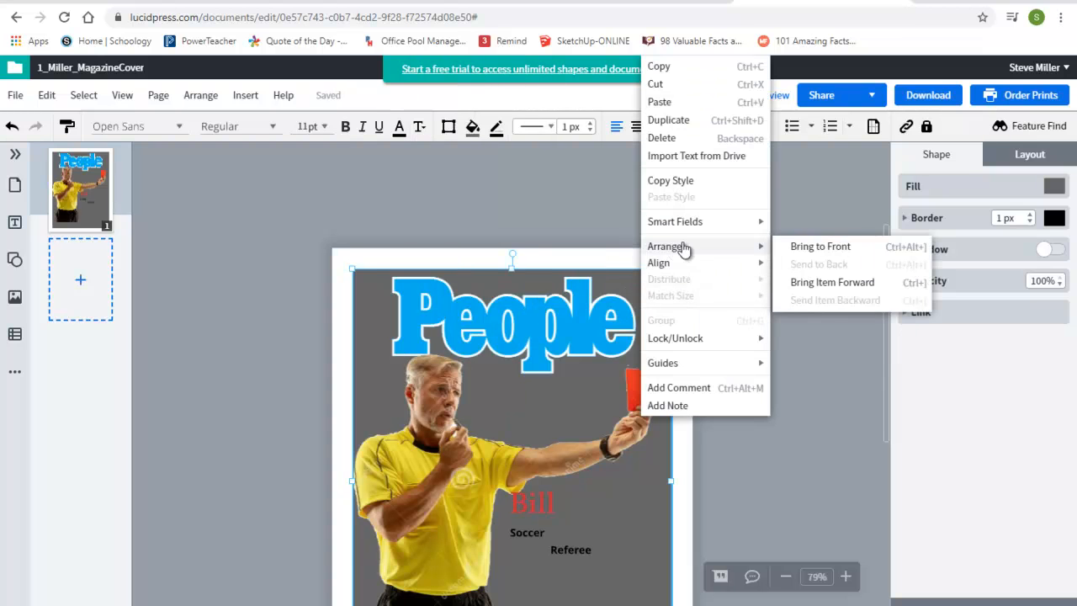
{"action": "mouse_move", "coordinate": [754, 245]}
{"action": "left_click", "coordinate": [800, 282]}
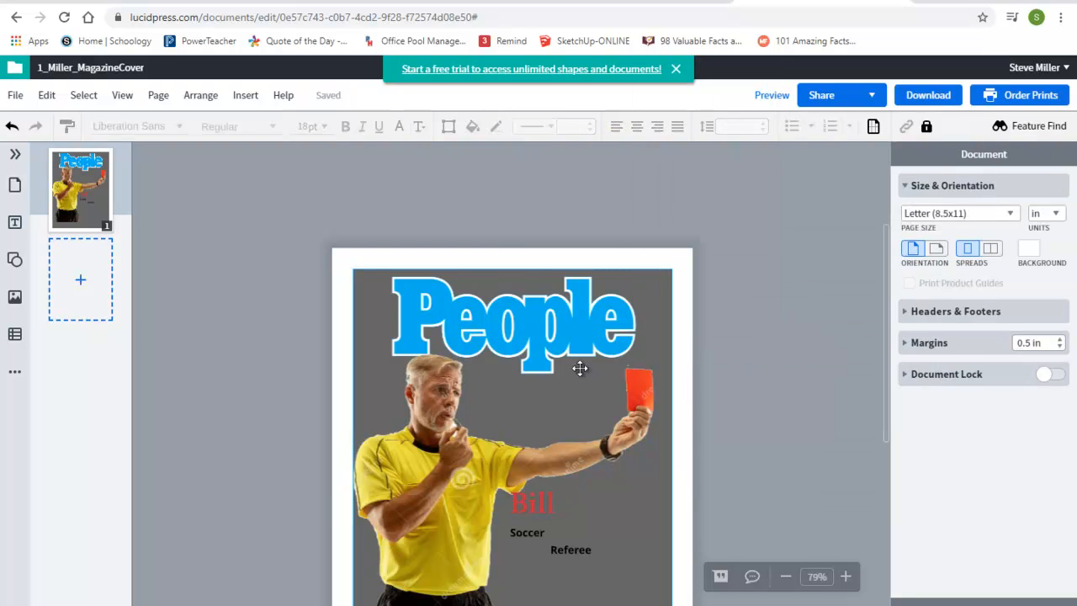
Step: Move the "Soccer" and "Referee" labels and the first-name text further right beside the referee's arm
{"action": "scroll", "coordinate": [579, 401], "scroll_direction": "down", "scroll_amount": 2}
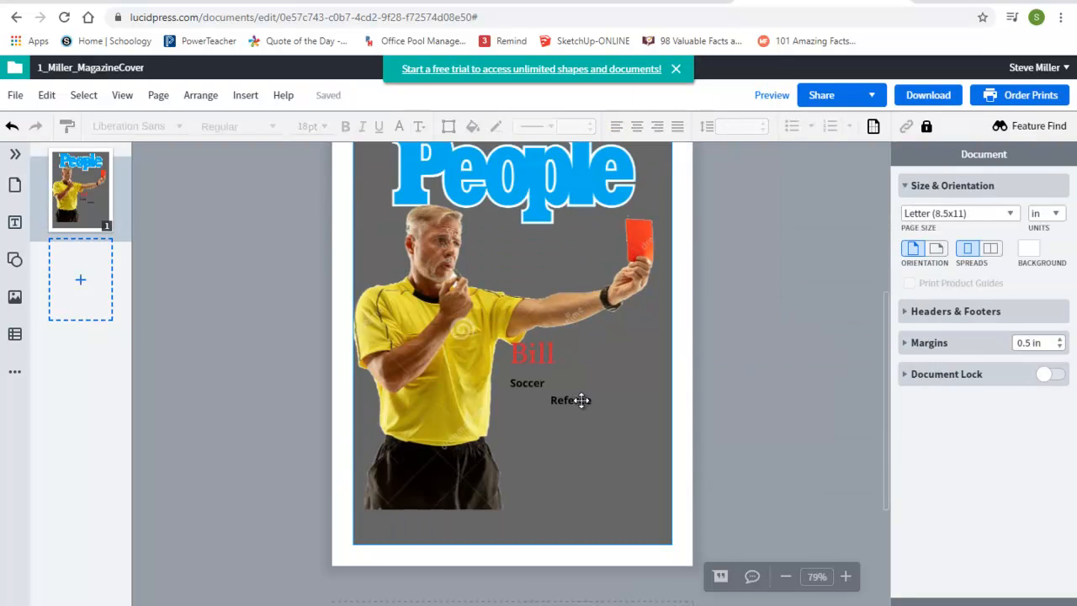
{"action": "scroll", "coordinate": [581, 400], "scroll_direction": "up", "scroll_amount": 1}
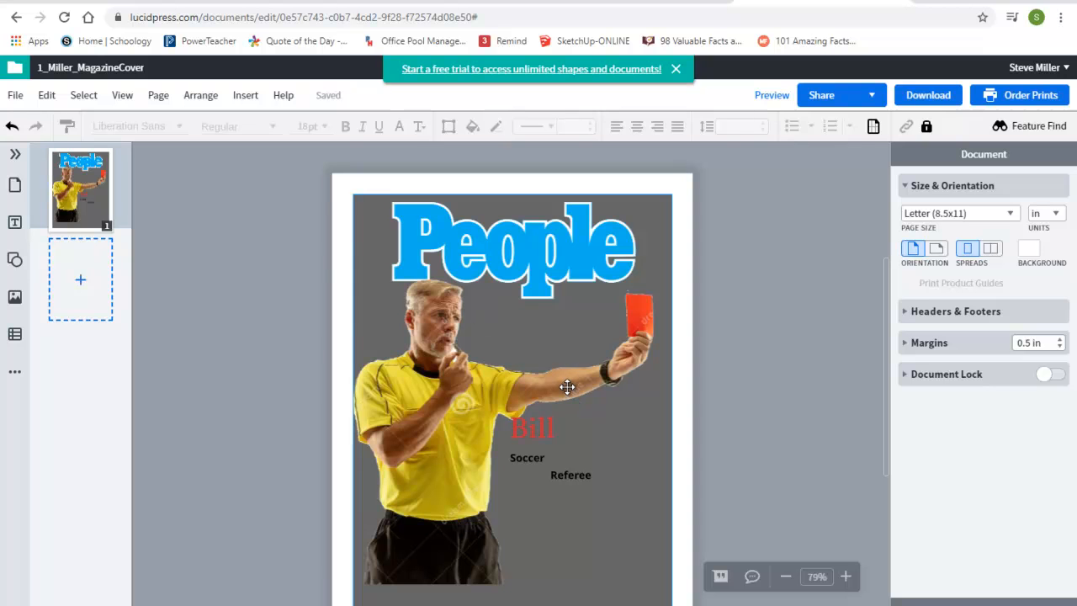
{"action": "left_click", "coordinate": [525, 459]}
{"action": "left_click_drag", "start_coordinate": [525, 458], "coordinate": [637, 486]}
{"action": "left_click_drag", "start_coordinate": [608, 448], "coordinate": [636, 469]}
{"action": "left_click_drag", "start_coordinate": [547, 431], "coordinate": [584, 432]}
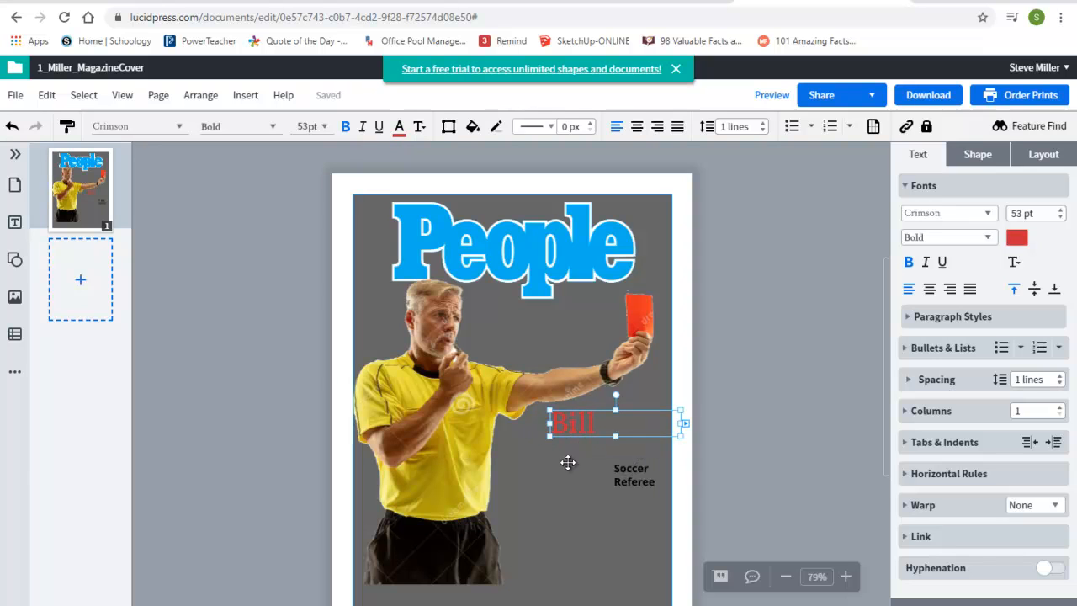
Step: Paste a copy of the first-name text below it and replace its wording with the surname
{"action": "key", "text": "ctrl+v"}
{"action": "left_click_drag", "start_coordinate": [482, 390], "coordinate": [461, 412]}
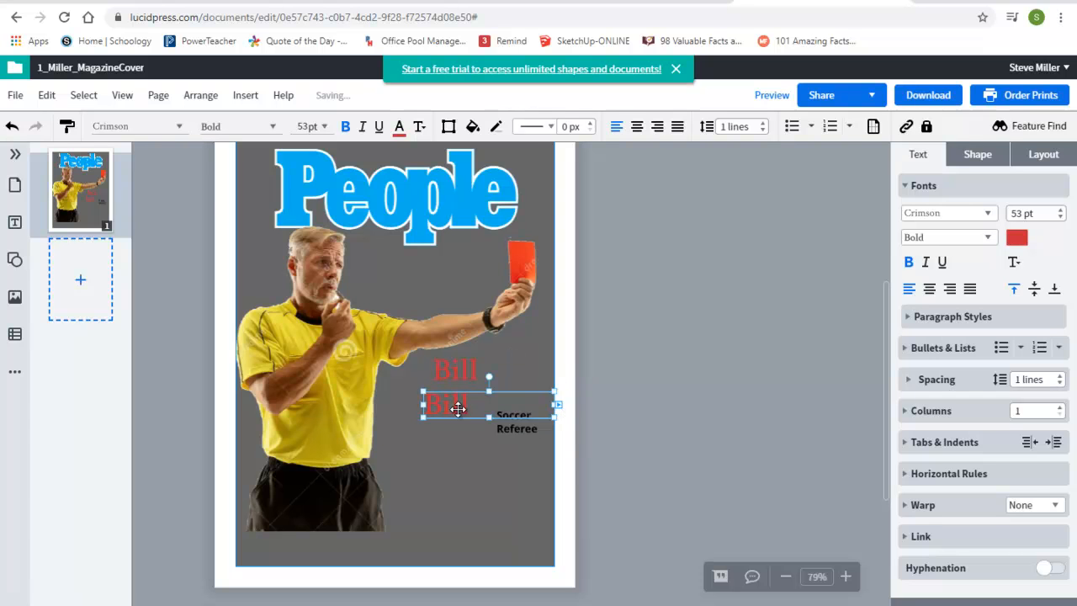
{"action": "left_click", "coordinate": [457, 407]}
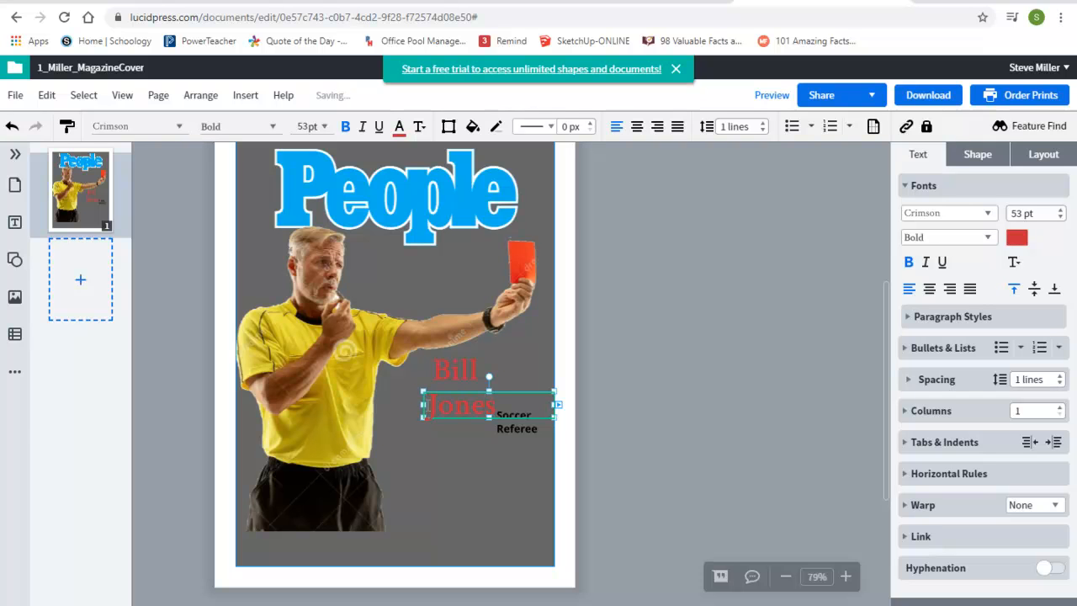
{"action": "left_click", "coordinate": [453, 404]}
Step: Change the surname text colour to white
{"action": "scroll", "coordinate": [553, 347], "scroll_direction": "up", "scroll_amount": 2}
{"action": "scroll", "coordinate": [553, 348], "scroll_direction": "up", "scroll_amount": 2}
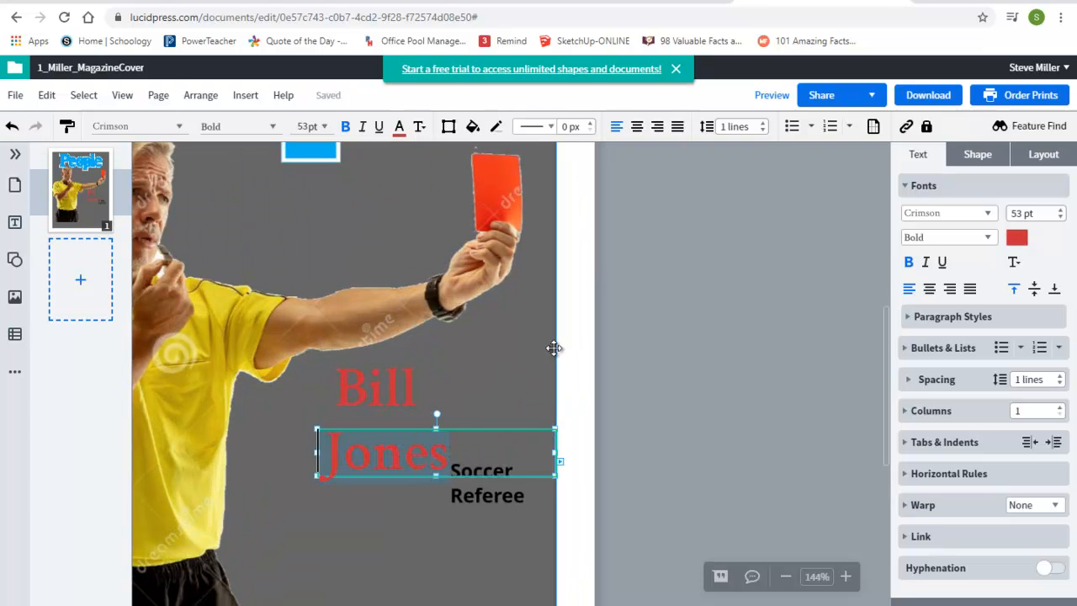
{"action": "left_click", "coordinate": [1015, 239]}
{"action": "left_click", "coordinate": [848, 376]}
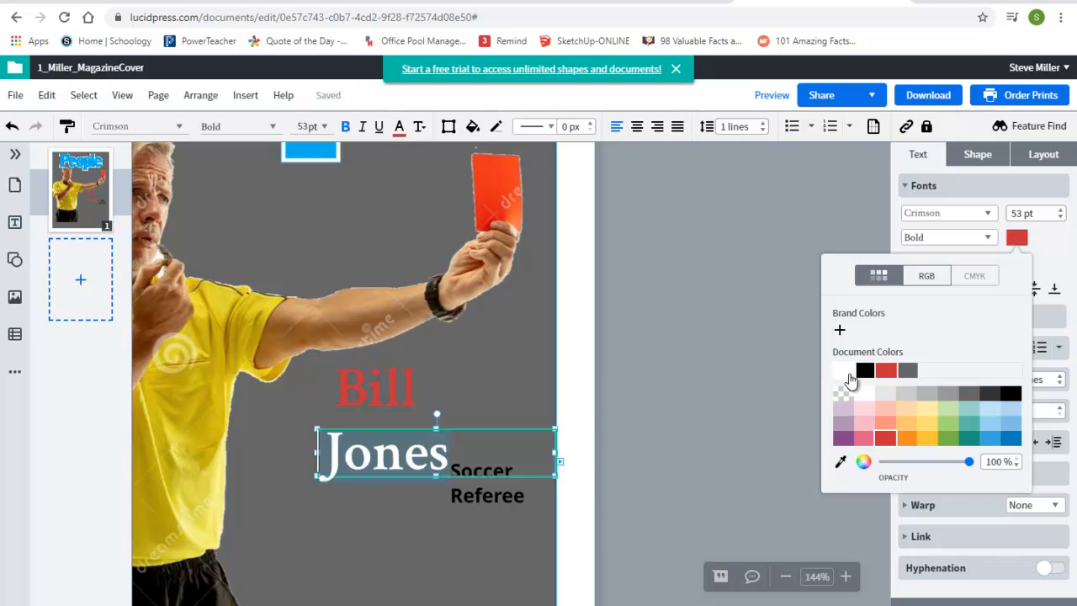
Step: Shift the surname text box right, under the first name, and narrow its width
{"action": "left_click", "coordinate": [443, 548]}
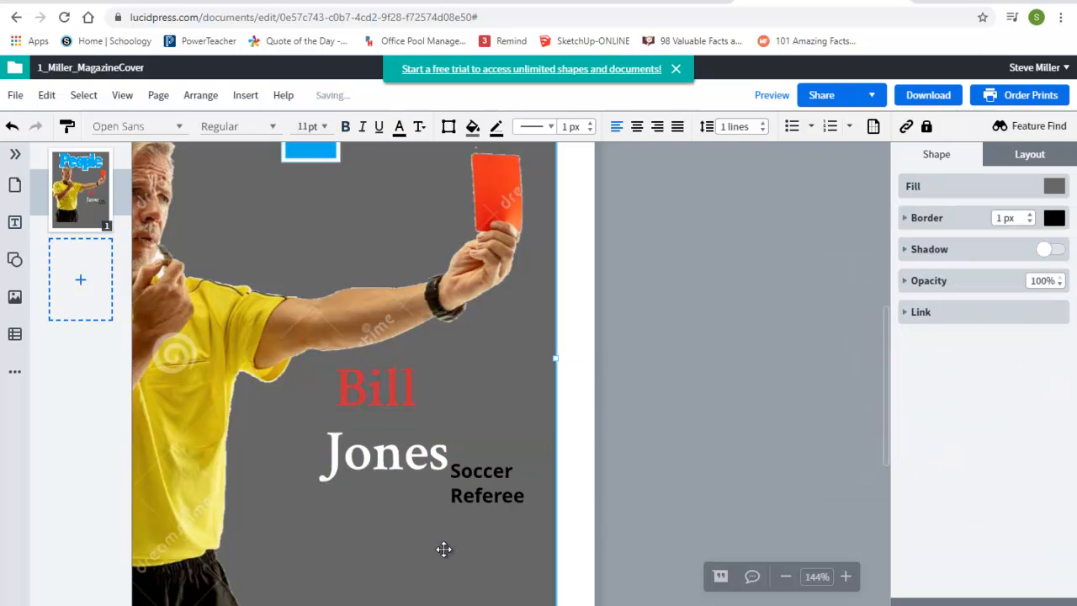
{"action": "left_click", "coordinate": [363, 461]}
{"action": "left_click_drag", "start_coordinate": [363, 461], "coordinate": [404, 441]}
{"action": "left_click_drag", "start_coordinate": [593, 435], "coordinate": [498, 436]}
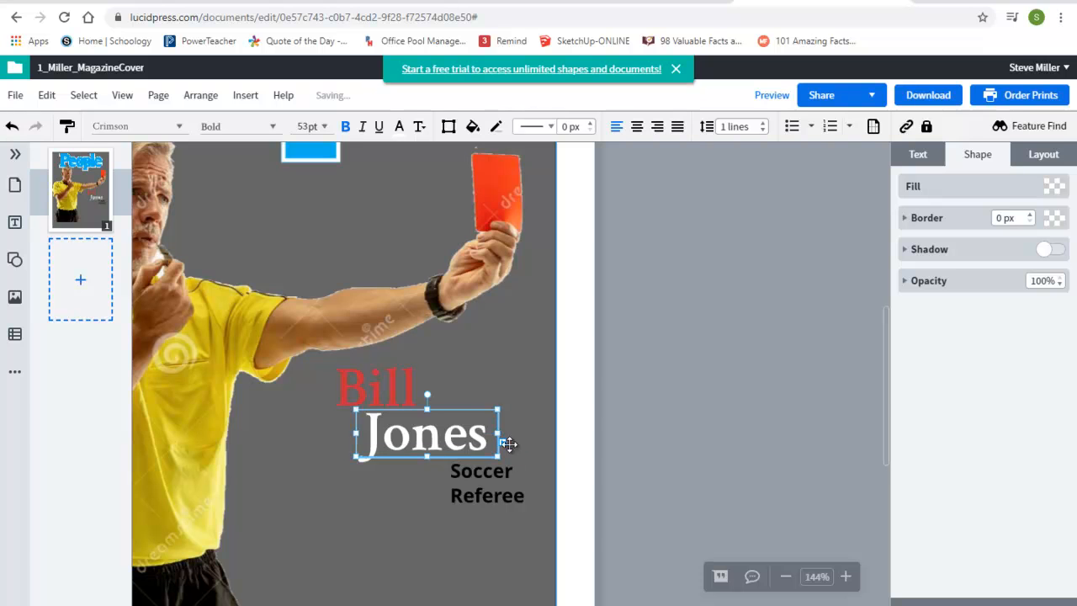
Step: Try a red border of 2 to 4 px on the surname text box, then set the border back to 0 px
{"action": "left_click", "coordinate": [1033, 216]}
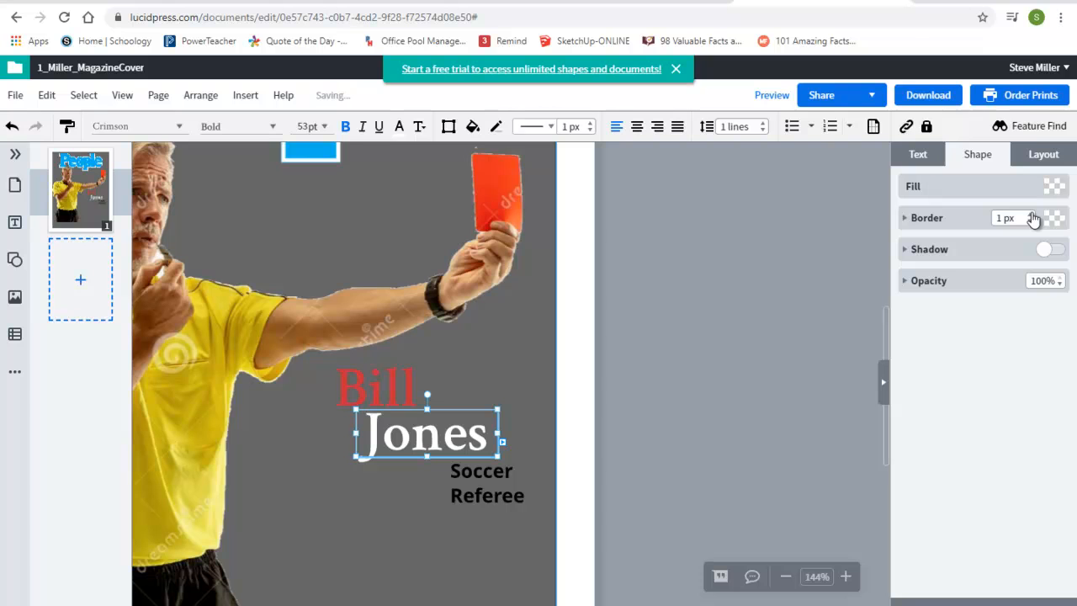
{"action": "left_click", "coordinate": [444, 433]}
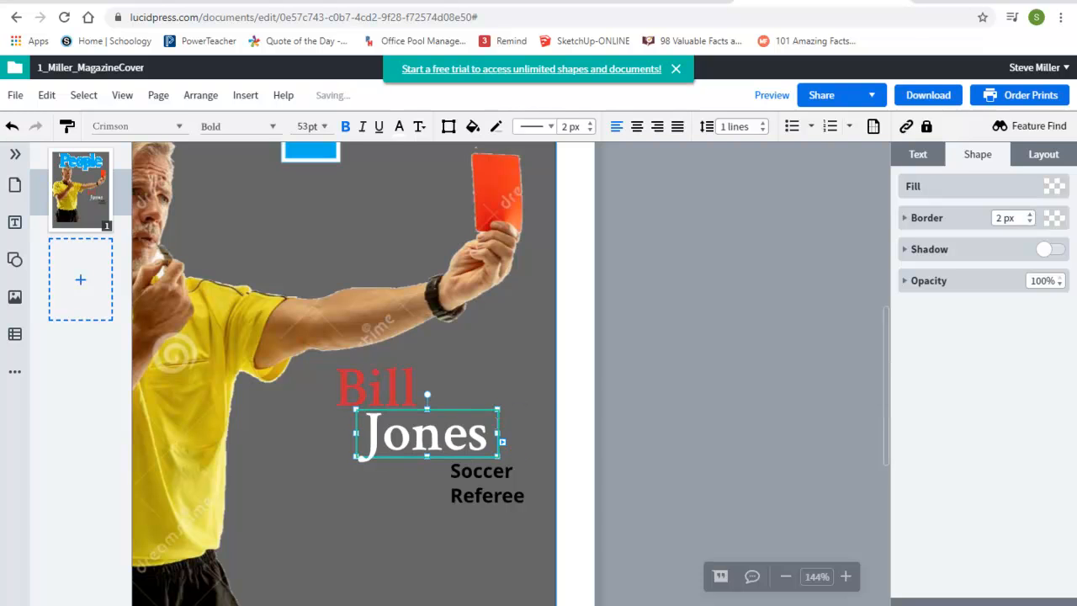
{"action": "left_click", "coordinate": [370, 432]}
{"action": "left_click_drag", "start_coordinate": [371, 432], "coordinate": [476, 436]}
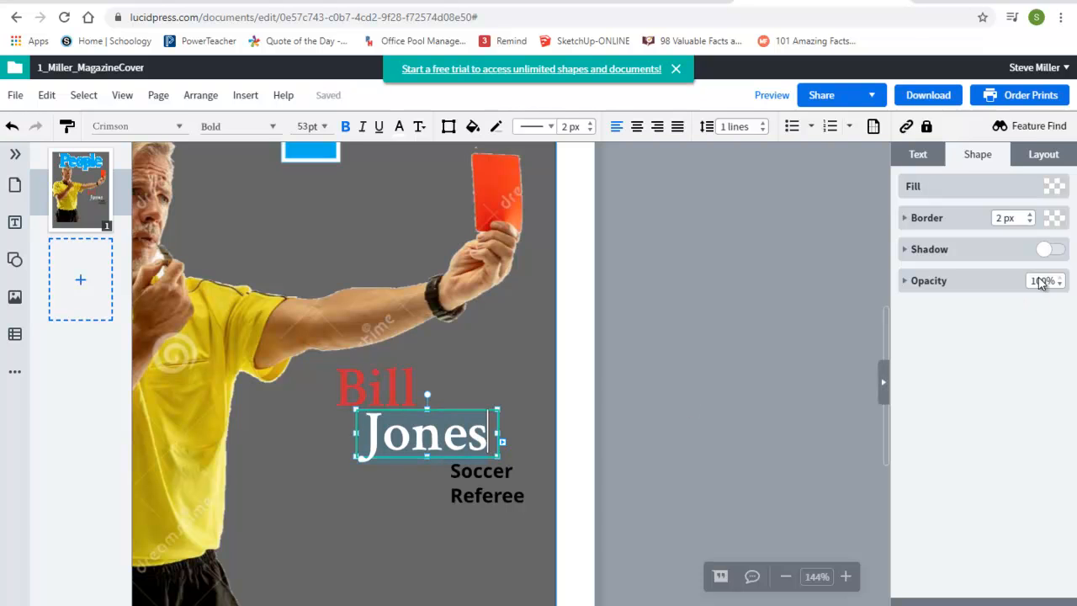
{"action": "left_click", "coordinate": [1052, 220]}
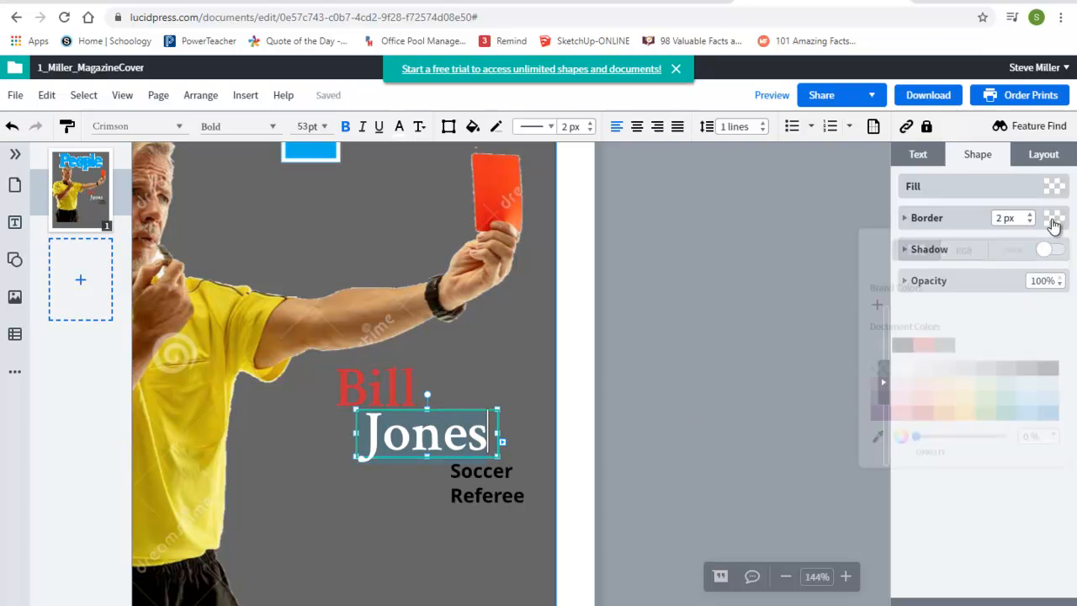
{"action": "left_click", "coordinate": [926, 356]}
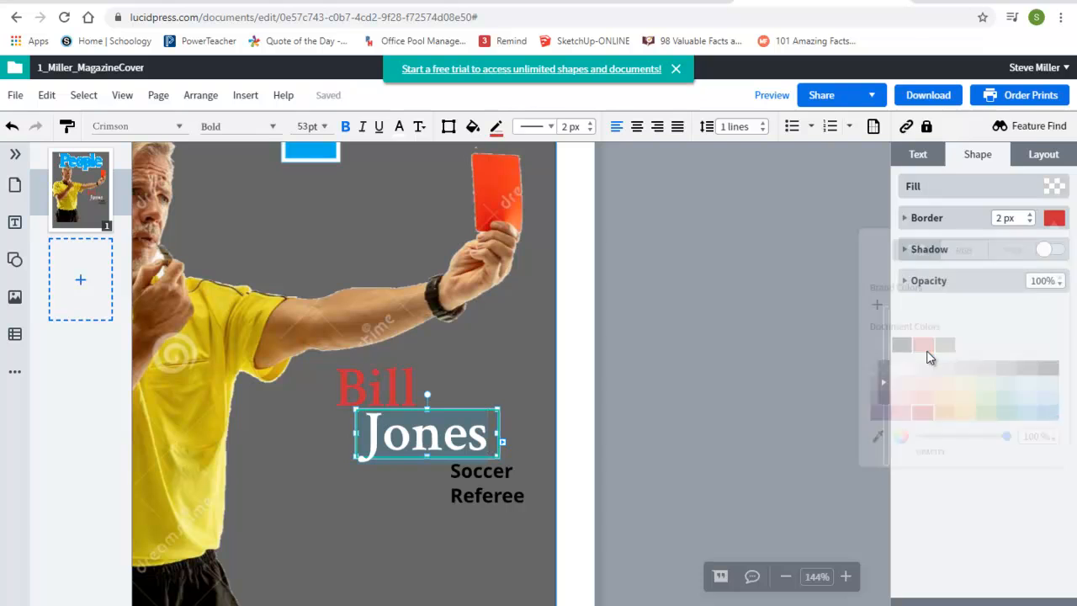
{"action": "left_click", "coordinate": [1030, 215]}
{"action": "left_click", "coordinate": [1030, 215]}
{"action": "left_click", "coordinate": [1029, 214]}
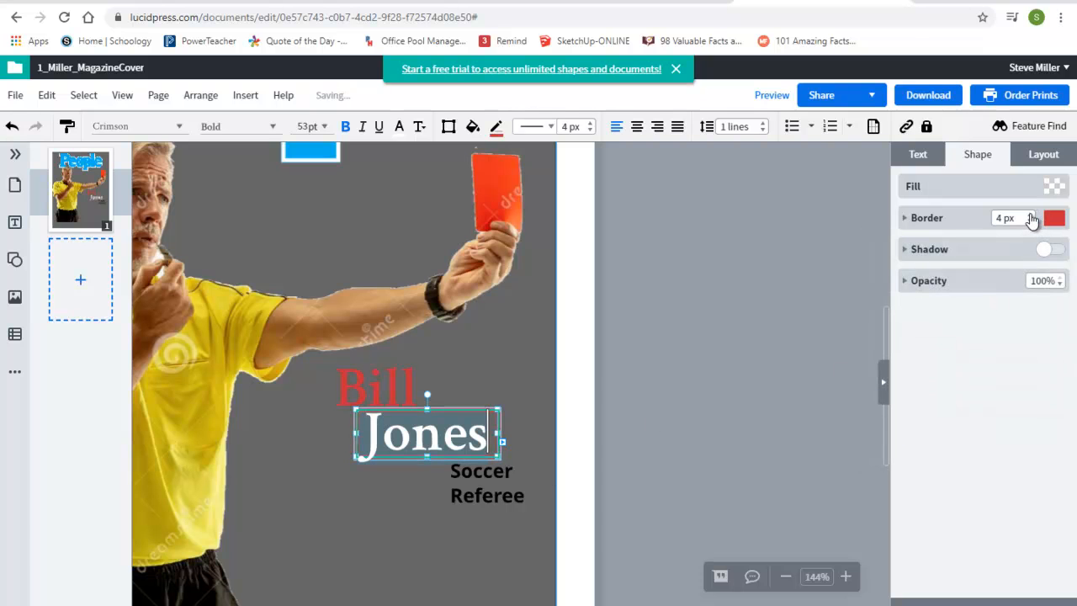
{"action": "left_click", "coordinate": [1030, 222]}
{"action": "left_click", "coordinate": [1030, 222]}
{"action": "left_click", "coordinate": [1030, 222]}
{"action": "left_click", "coordinate": [1031, 222]}
{"action": "left_click", "coordinate": [1030, 222]}
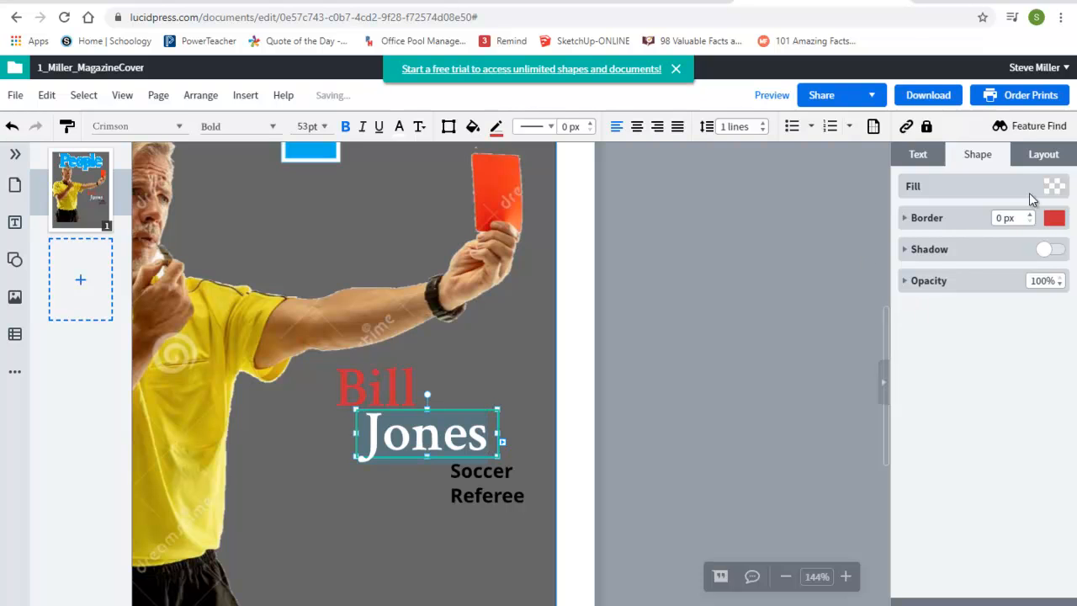
Step: Turn on a drop shadow for the surname text box
{"action": "left_click", "coordinate": [1047, 255]}
{"action": "left_click", "coordinate": [579, 344]}
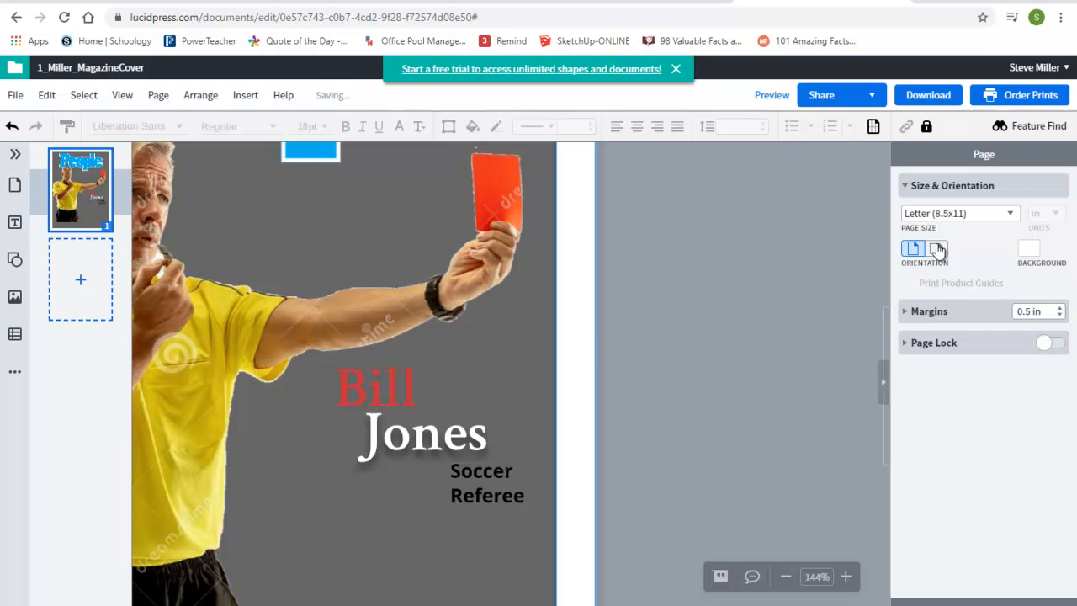
{"action": "left_click", "coordinate": [444, 438]}
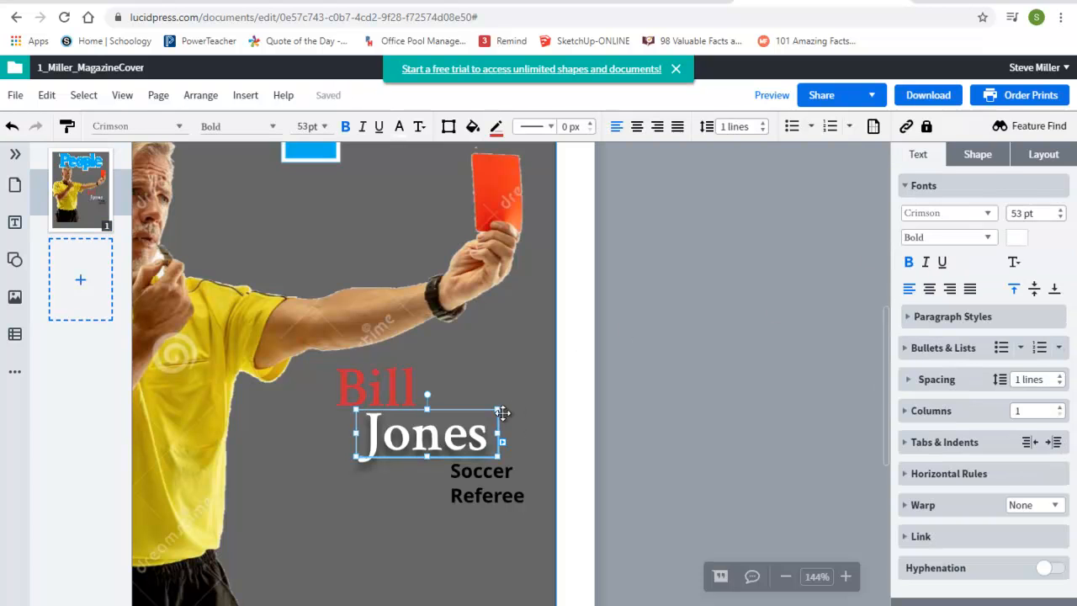
{"action": "left_click", "coordinate": [979, 160]}
{"action": "left_click", "coordinate": [1050, 250]}
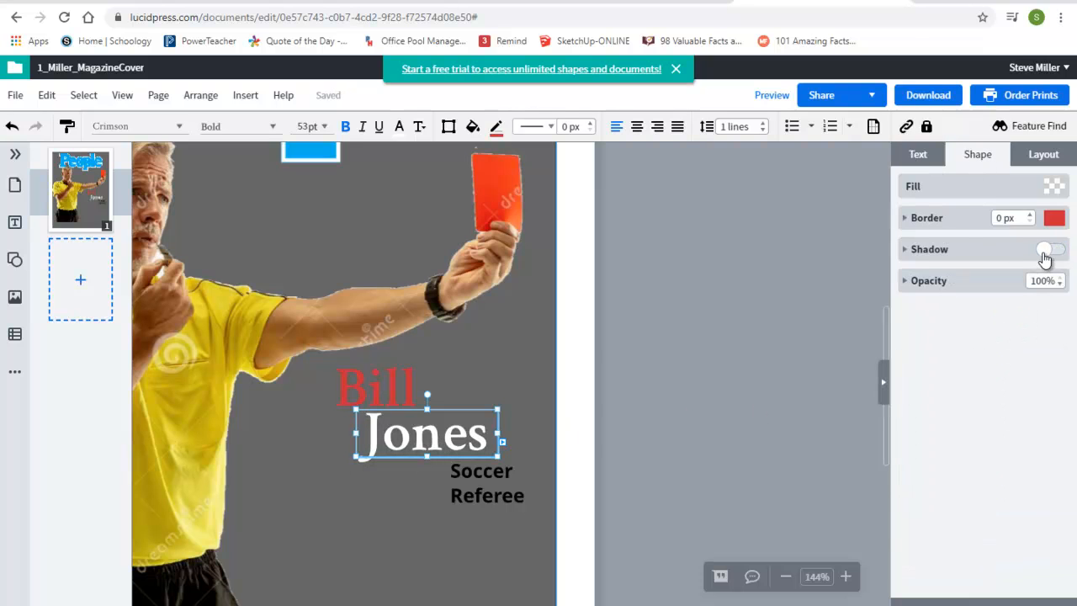
{"action": "left_click", "coordinate": [1043, 252]}
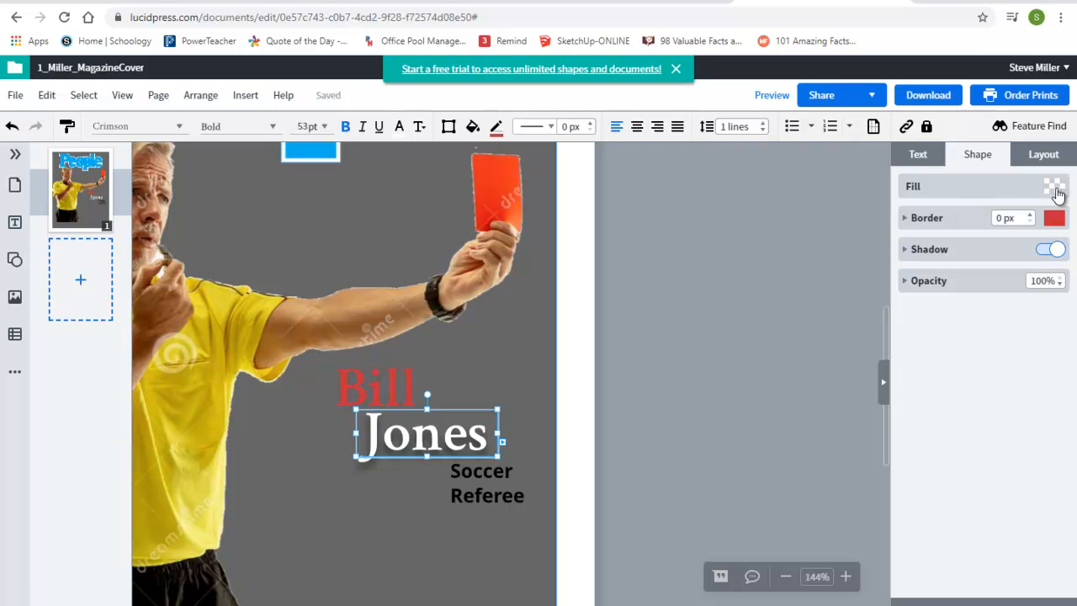
Step: Try italic and underline formatting on the surname text, then remove them
{"action": "left_click", "coordinate": [934, 160]}
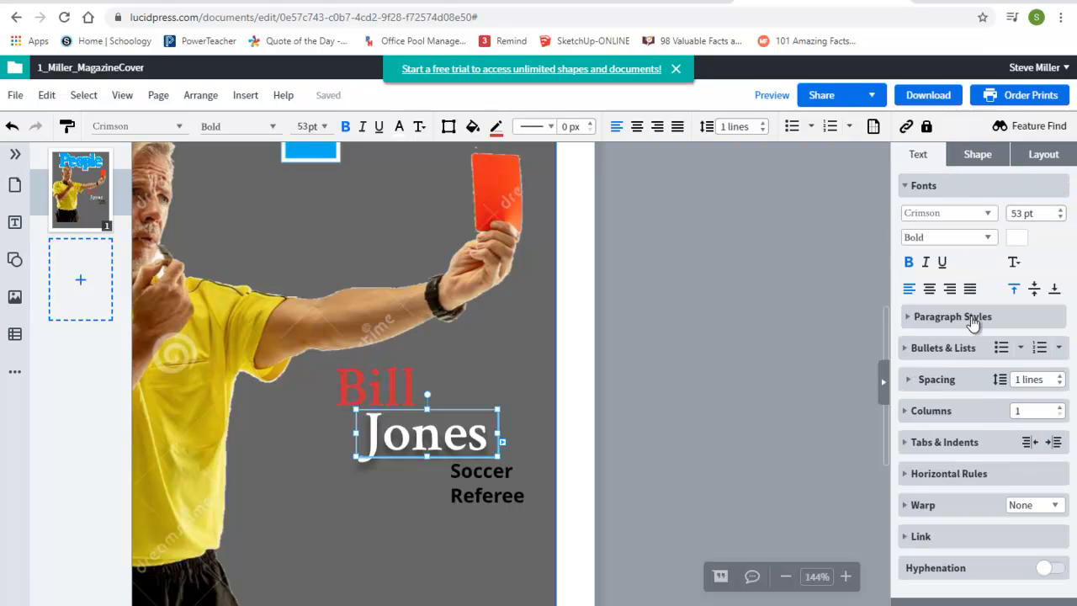
{"action": "left_click", "coordinate": [926, 264]}
{"action": "left_click", "coordinate": [926, 266]}
{"action": "left_click", "coordinate": [944, 264]}
{"action": "left_click", "coordinate": [426, 496]}
{"action": "left_click", "coordinate": [434, 444]}
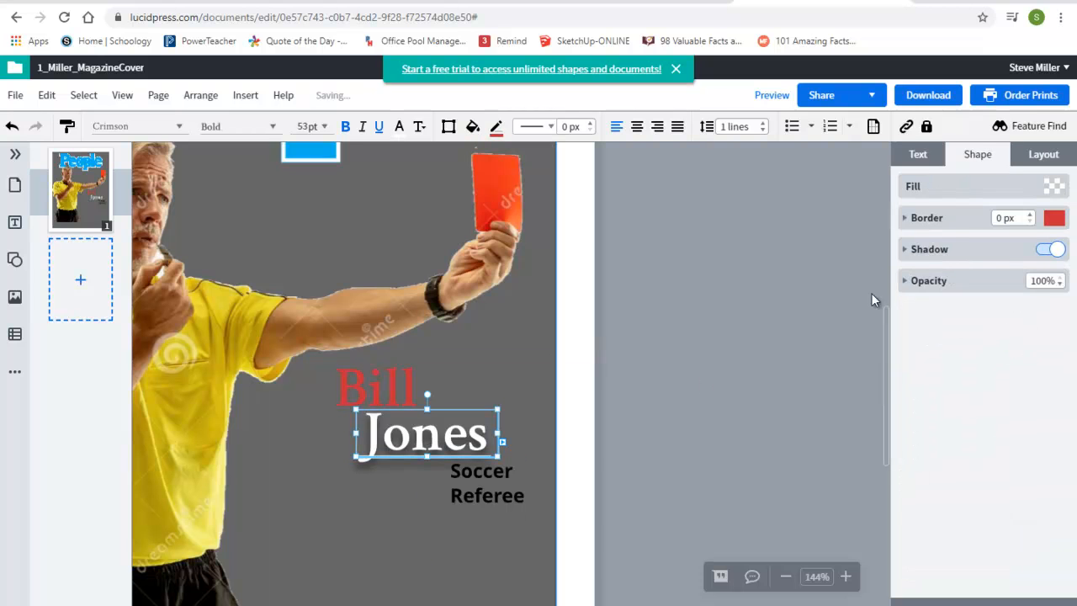
{"action": "left_click", "coordinate": [930, 162]}
{"action": "left_click", "coordinate": [944, 264]}
Step: Change the surname text's font to Nimbus Sans L
{"action": "left_click", "coordinate": [984, 215]}
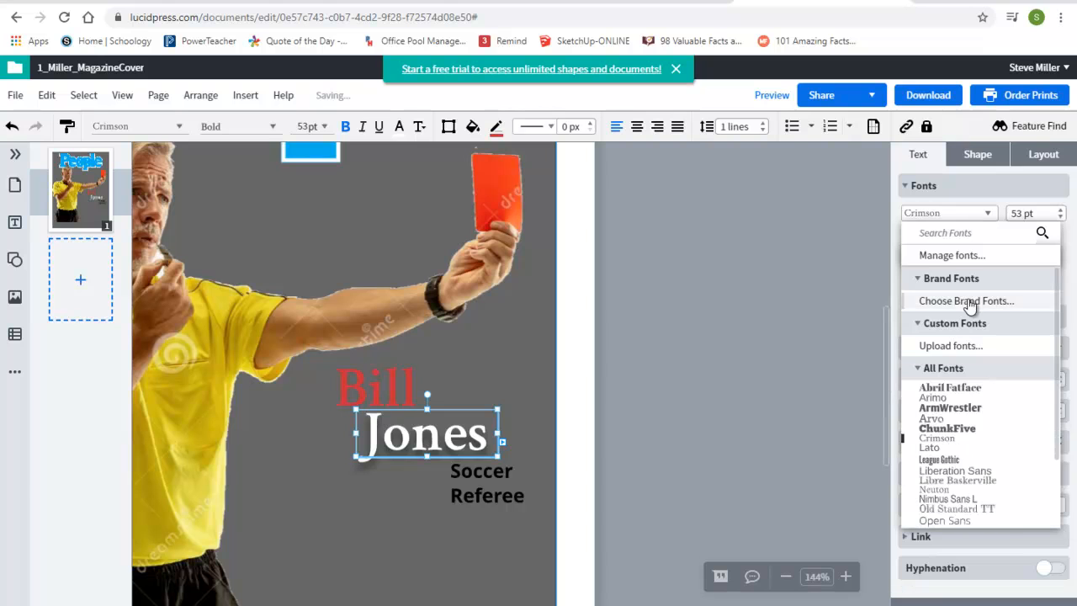
{"action": "scroll", "coordinate": [961, 433], "scroll_direction": "down", "scroll_amount": 1}
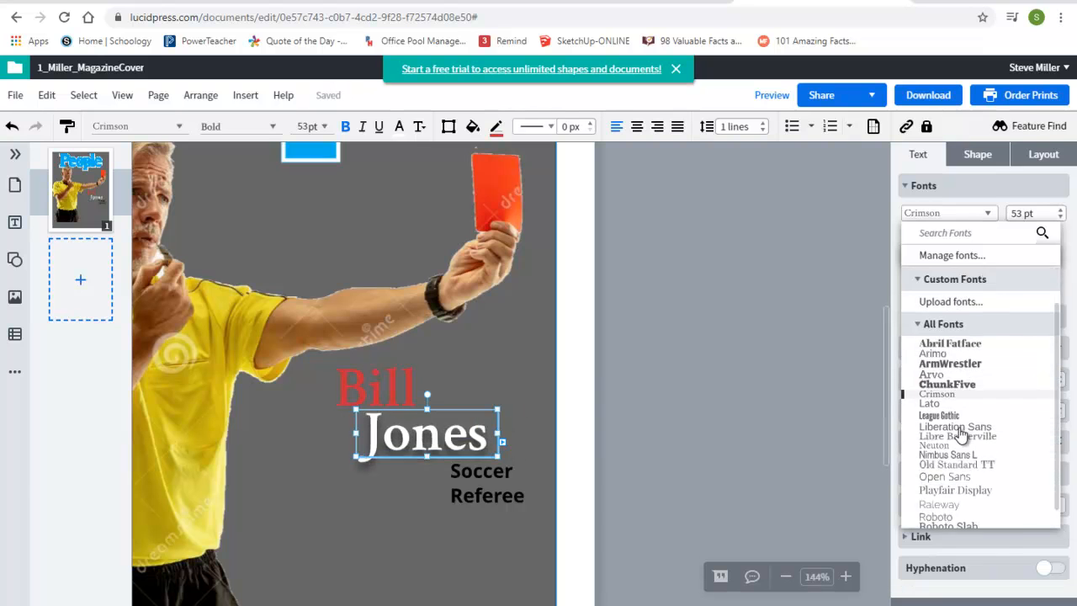
{"action": "scroll", "coordinate": [961, 433], "scroll_direction": "down", "scroll_amount": 1}
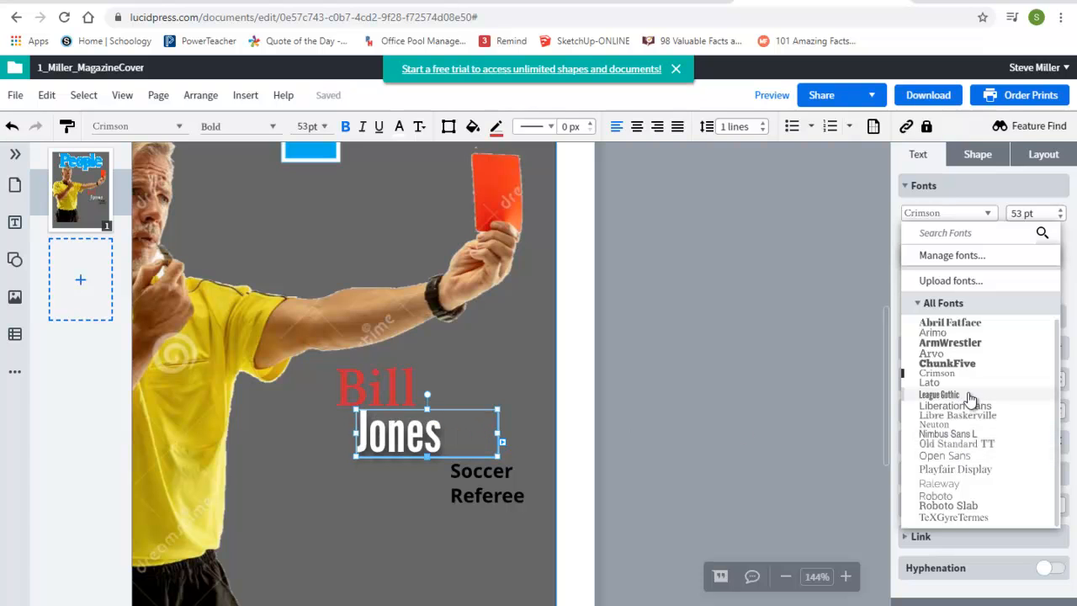
{"action": "left_click", "coordinate": [953, 440]}
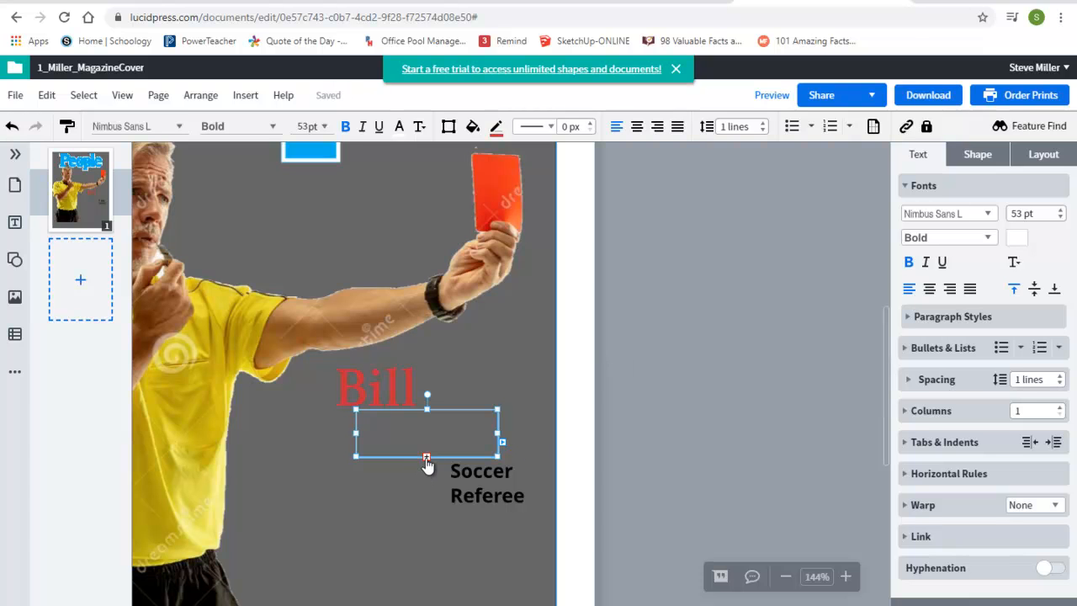
Step: Move the surname text box left and the first-name text box up and to the right above it
{"action": "left_click_drag", "start_coordinate": [448, 432], "coordinate": [378, 431]}
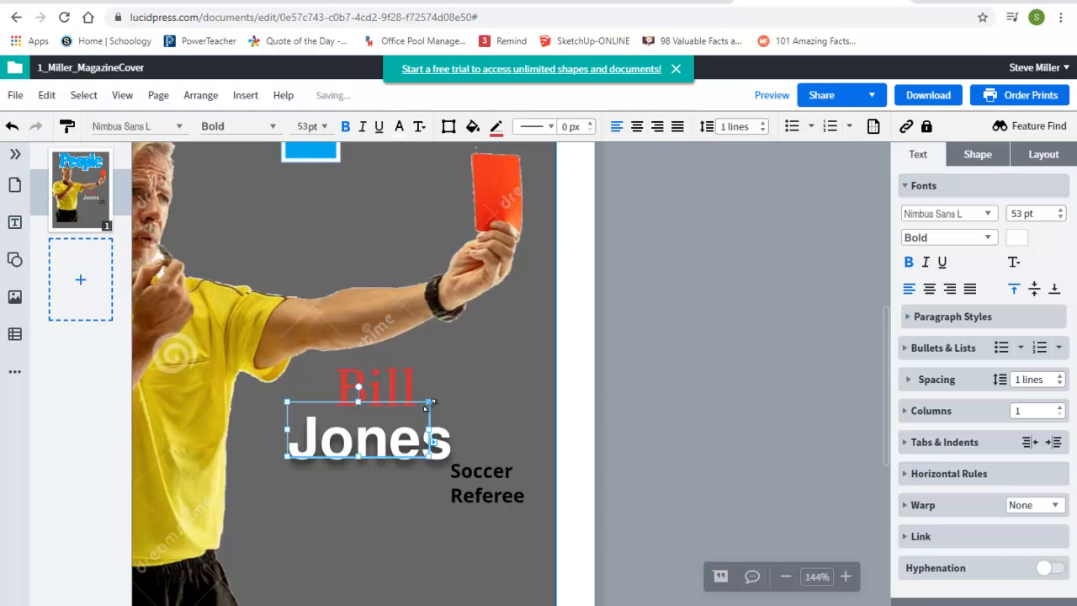
{"action": "left_click_drag", "start_coordinate": [432, 402], "coordinate": [551, 347]}
{"action": "left_click", "coordinate": [353, 416]}
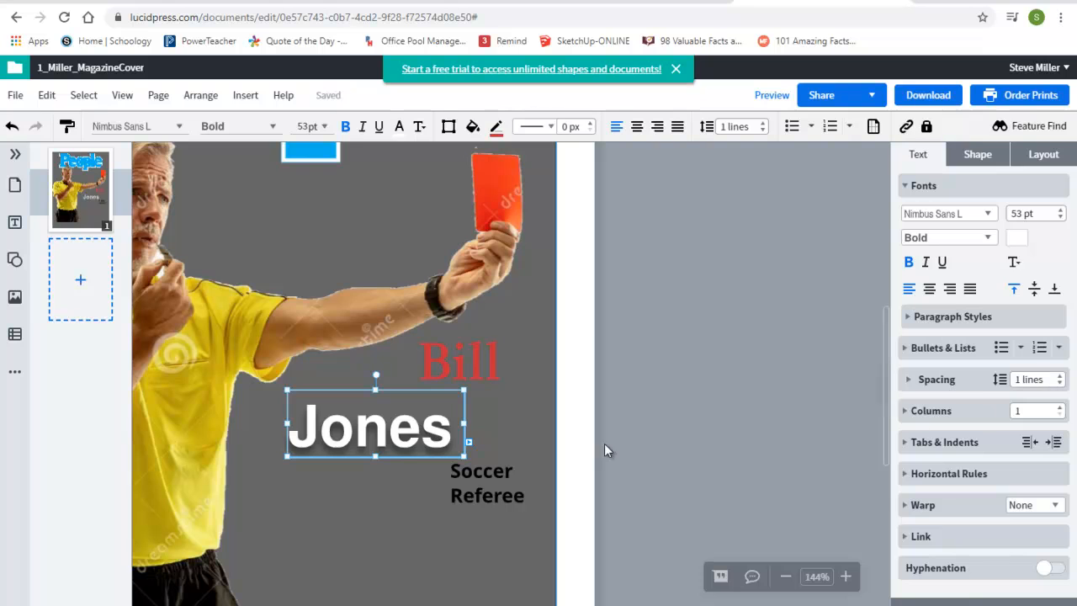
{"action": "double_click", "coordinate": [415, 428]}
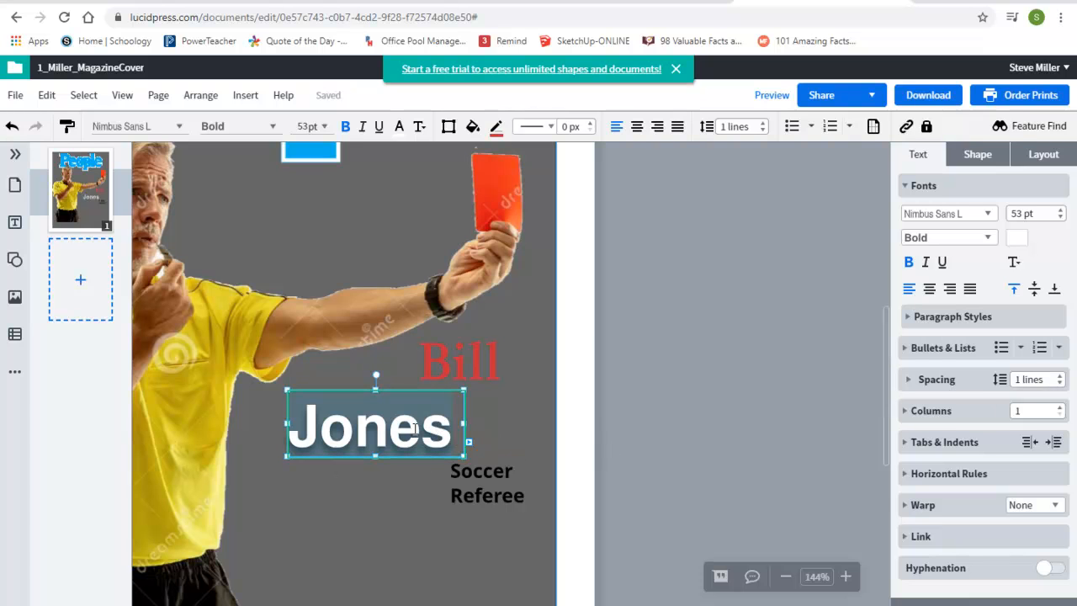
{"action": "left_click", "coordinate": [453, 434]}
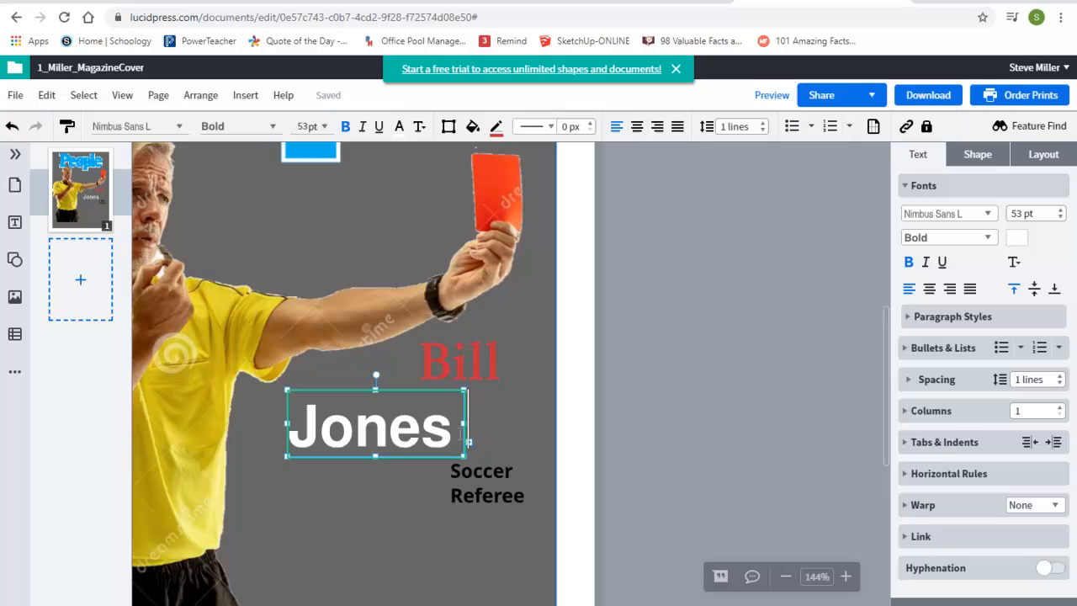
{"action": "left_click", "coordinate": [376, 459]}
{"action": "left_click_drag", "start_coordinate": [374, 522], "coordinate": [374, 533]}
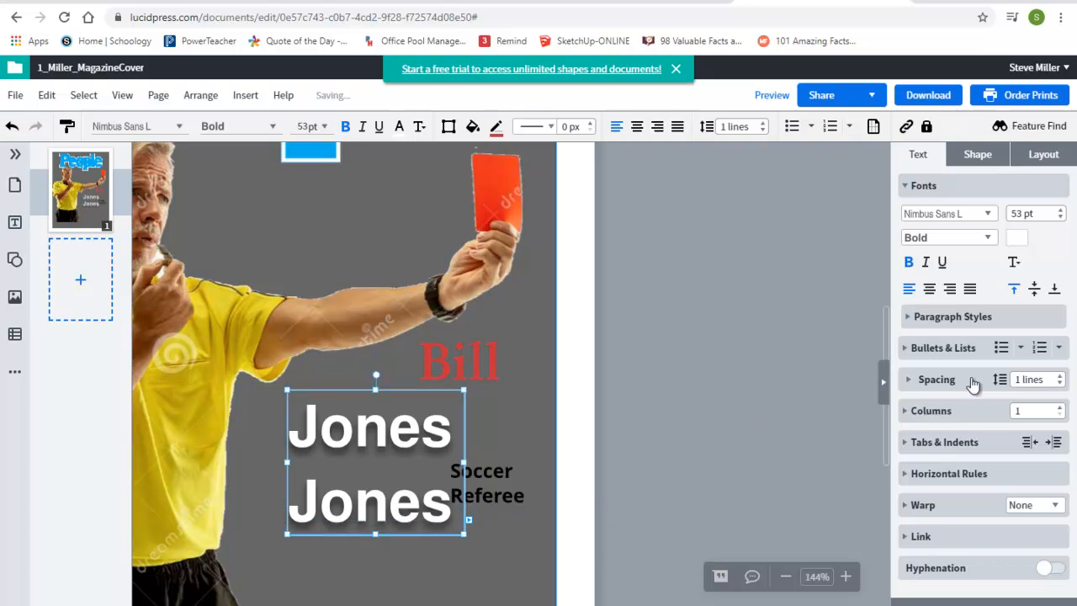
Step: Set the surname text box's line spacing to 0.9 lines
{"action": "left_click", "coordinate": [1060, 383]}
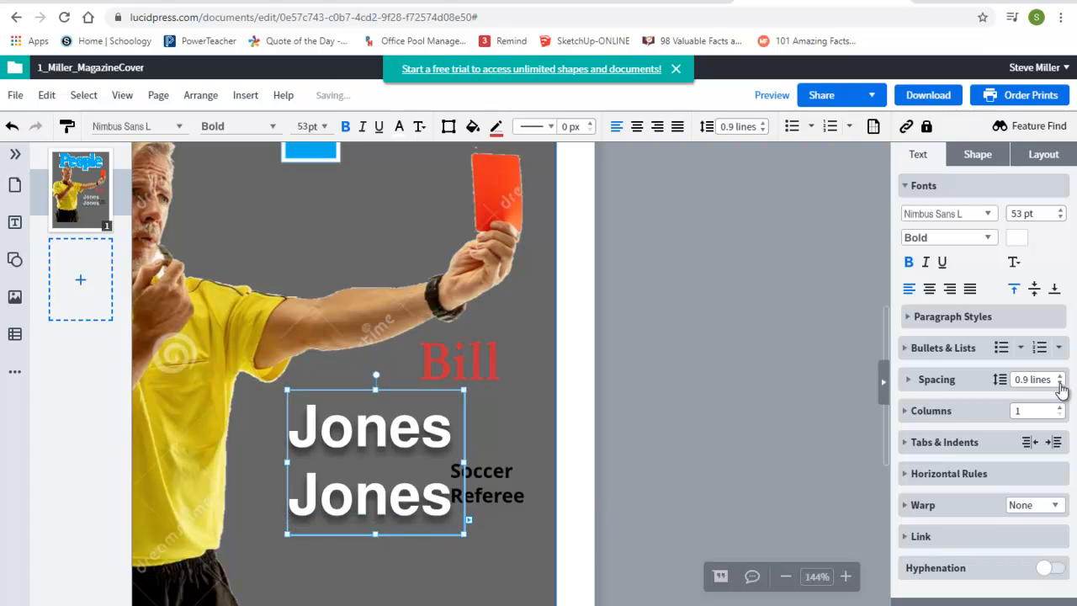
{"action": "left_click", "coordinate": [1060, 383]}
{"action": "left_click", "coordinate": [1060, 383]}
{"action": "left_click", "coordinate": [1059, 383]}
{"action": "left_click", "coordinate": [1060, 376]}
{"action": "left_click", "coordinate": [1060, 377]}
{"action": "left_click", "coordinate": [1060, 384]}
{"action": "left_click", "coordinate": [1060, 383]}
{"action": "left_click", "coordinate": [1060, 385]}
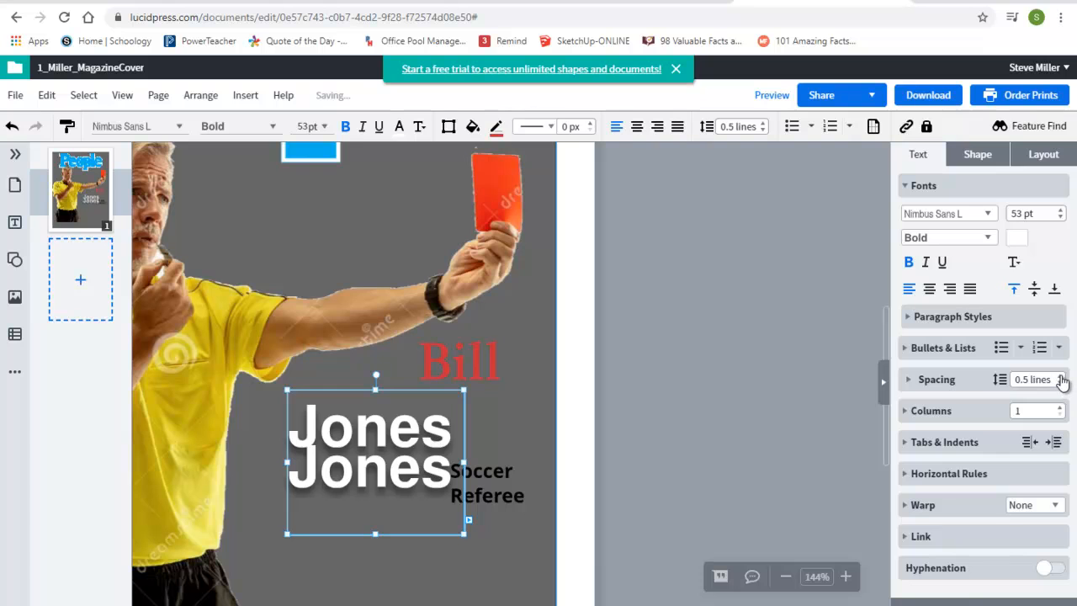
{"action": "left_click", "coordinate": [1061, 376]}
{"action": "left_click", "coordinate": [1059, 376]}
{"action": "left_click", "coordinate": [1061, 383]}
{"action": "left_click", "coordinate": [1061, 384]}
{"action": "left_click", "coordinate": [1060, 376]}
{"action": "left_click", "coordinate": [1060, 376]}
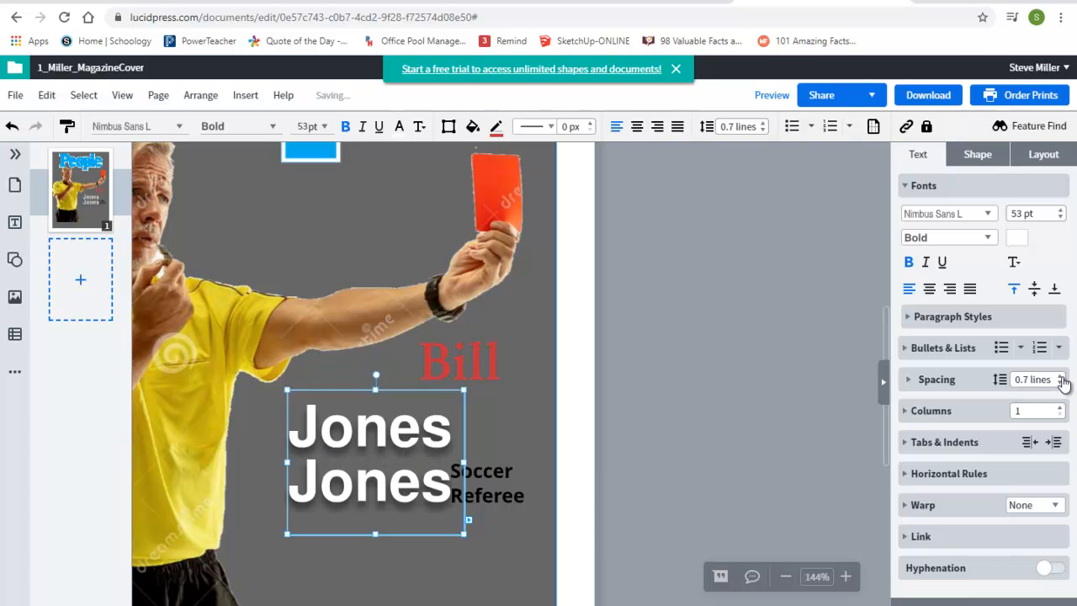
{"action": "left_click", "coordinate": [1061, 376]}
{"action": "left_click", "coordinate": [1061, 376]}
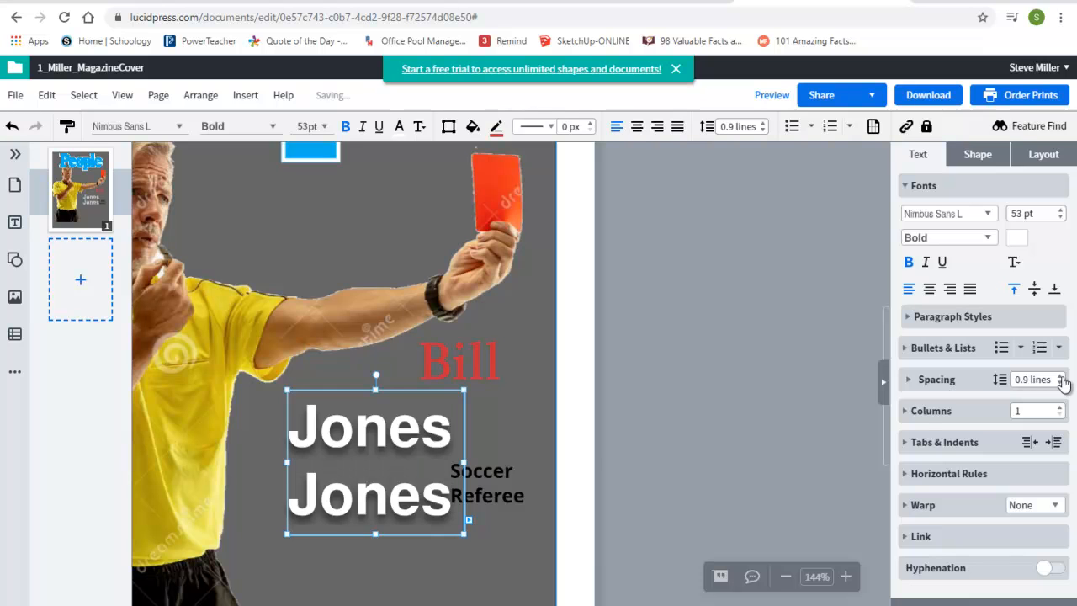
Step: Delete the second surname line and shrink the surname text box back to one line
{"action": "left_click", "coordinate": [372, 540]}
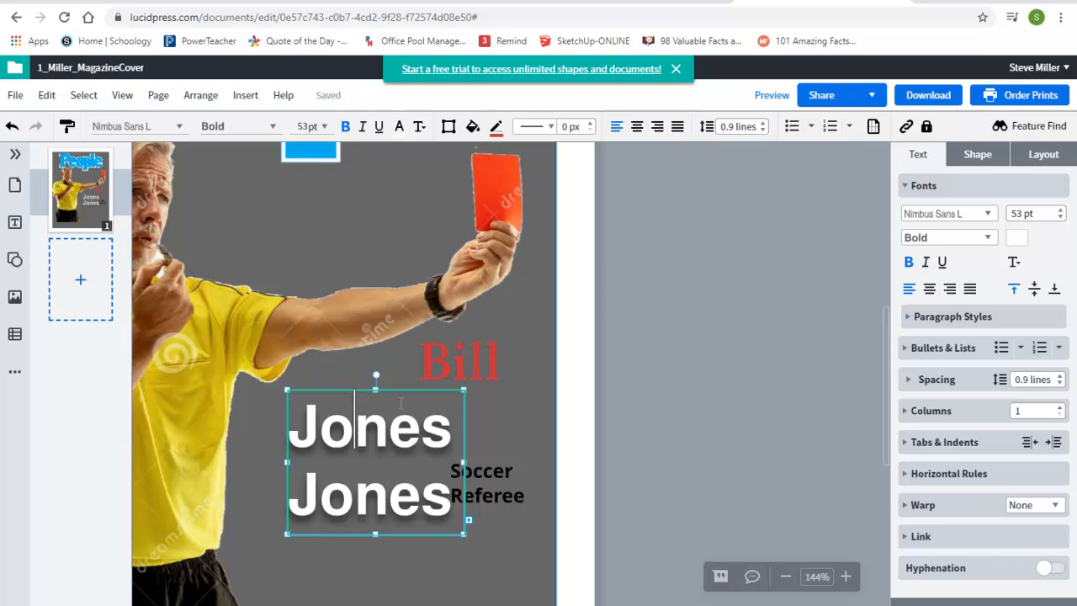
{"action": "double_click", "coordinate": [385, 490]}
{"action": "key", "text": "BackSpace"}
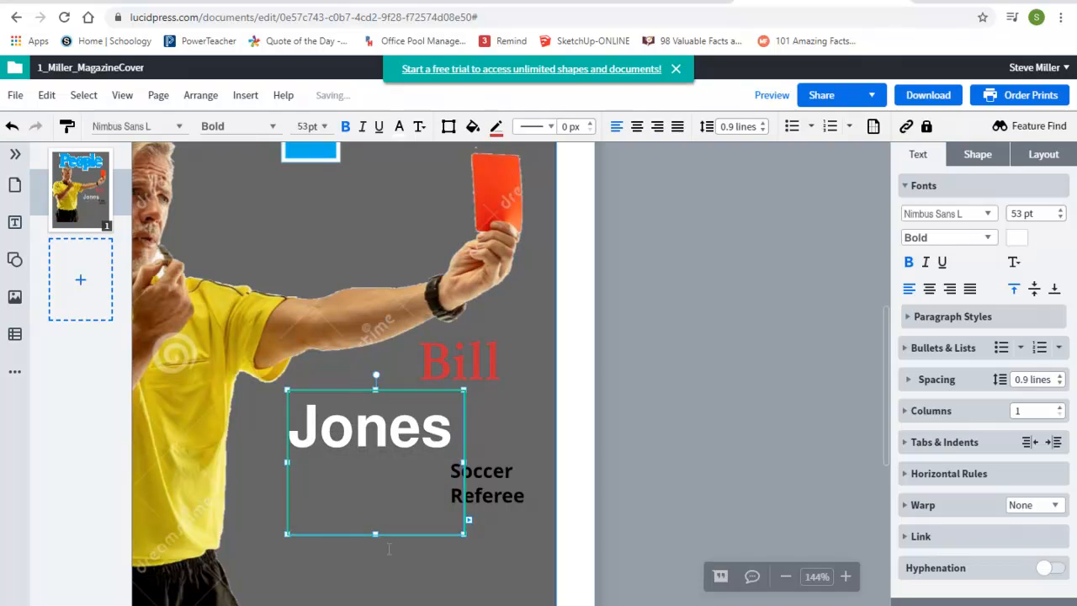
{"action": "left_click_drag", "start_coordinate": [376, 535], "coordinate": [453, 428]}
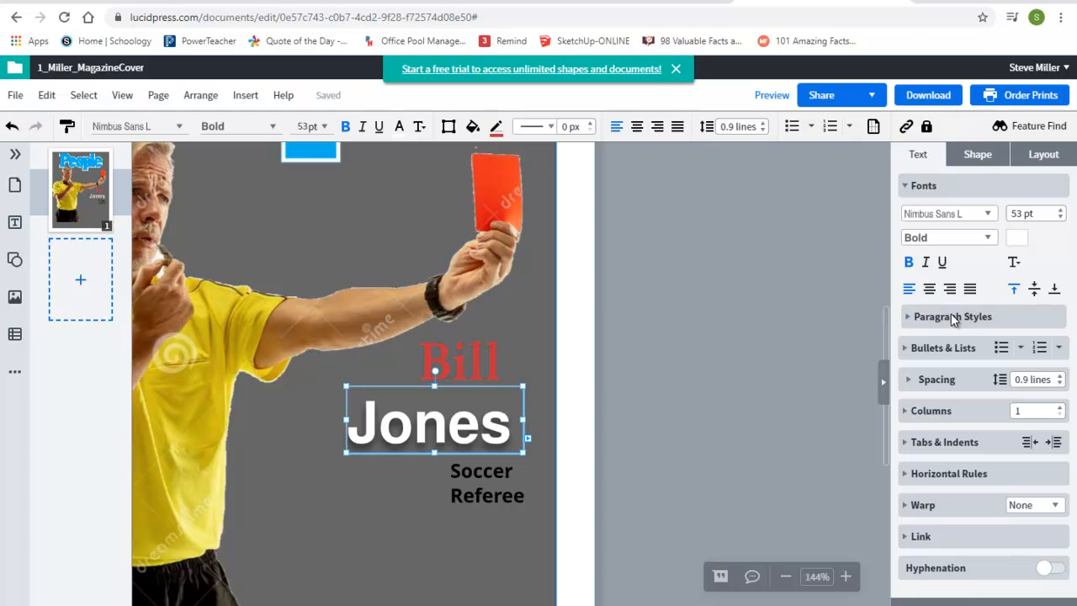
Step: Move the 'Soccer Referee' text box left under the surname, lengthen it, and delete the stray 'Referee' box
{"action": "left_click", "coordinate": [461, 483]}
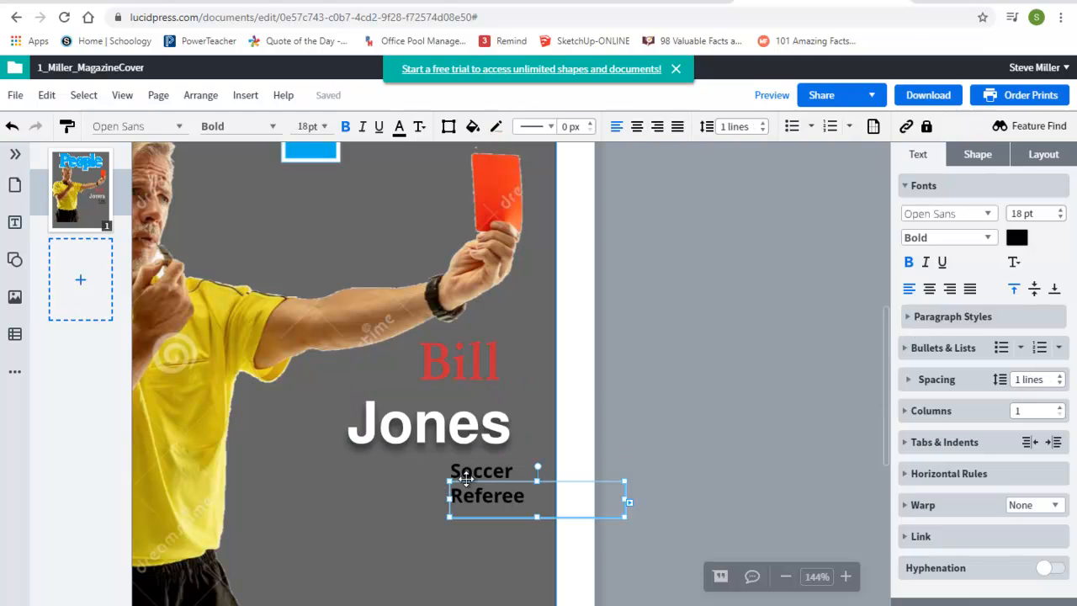
{"action": "left_click_drag", "start_coordinate": [489, 482], "coordinate": [385, 481]}
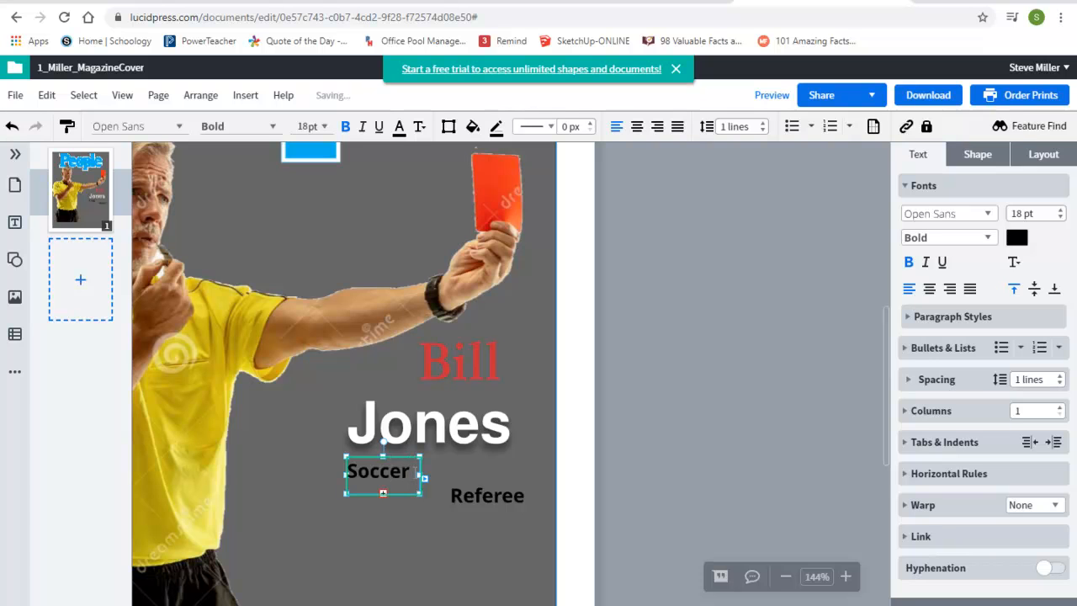
{"action": "left_click_drag", "start_coordinate": [383, 499], "coordinate": [383, 511]}
{"action": "left_click", "coordinate": [481, 496]}
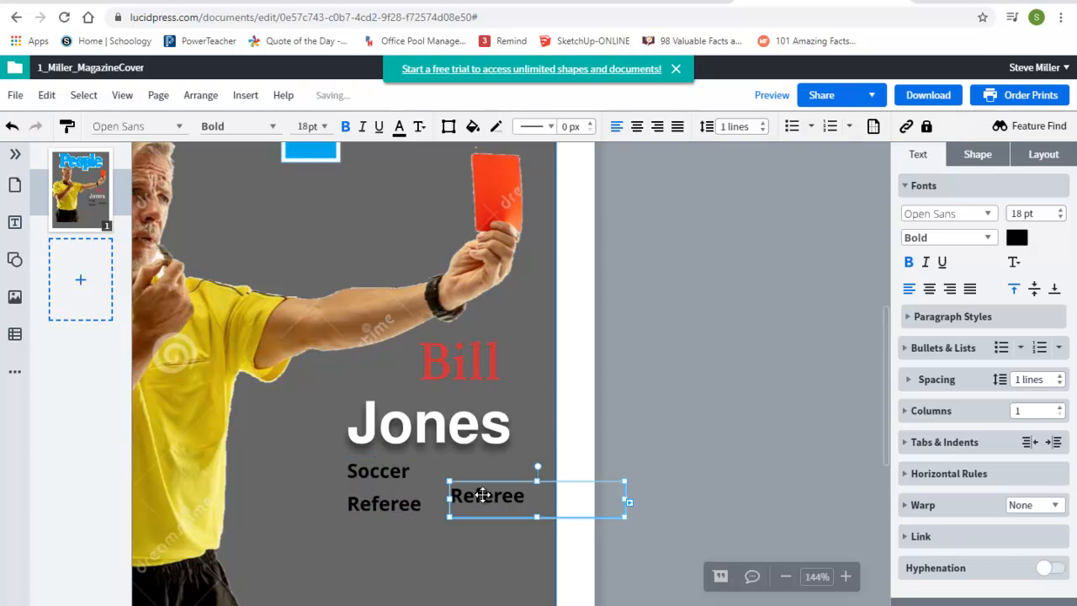
{"action": "key", "text": "Delete"}
Step: Right-align the 'Soccer Referee' text and extend its box slightly downward
{"action": "left_click", "coordinate": [384, 481]}
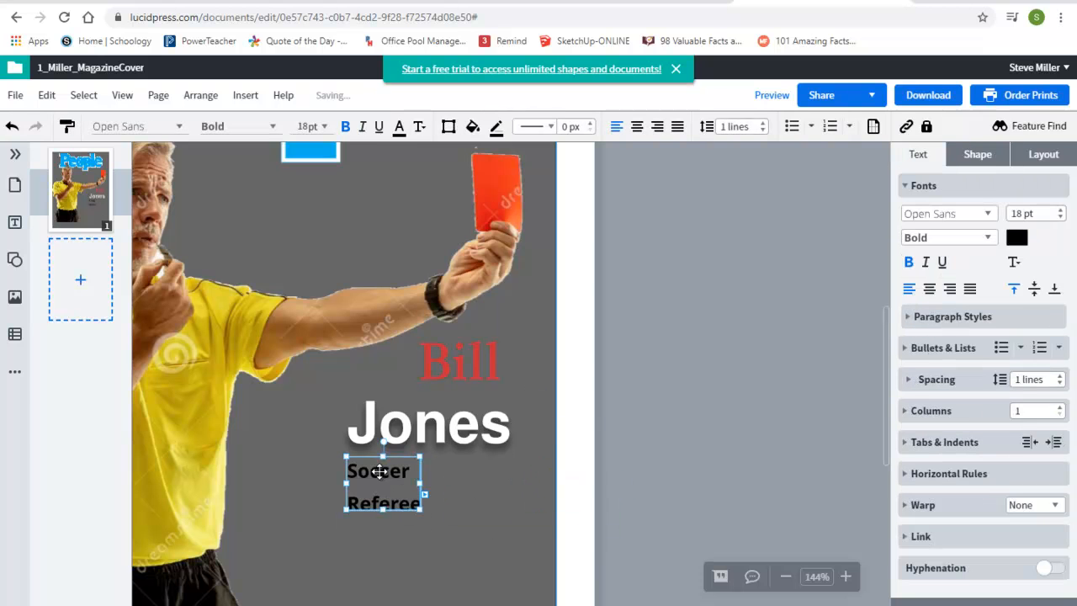
{"action": "left_click", "coordinate": [930, 289]}
{"action": "left_click", "coordinate": [948, 289]}
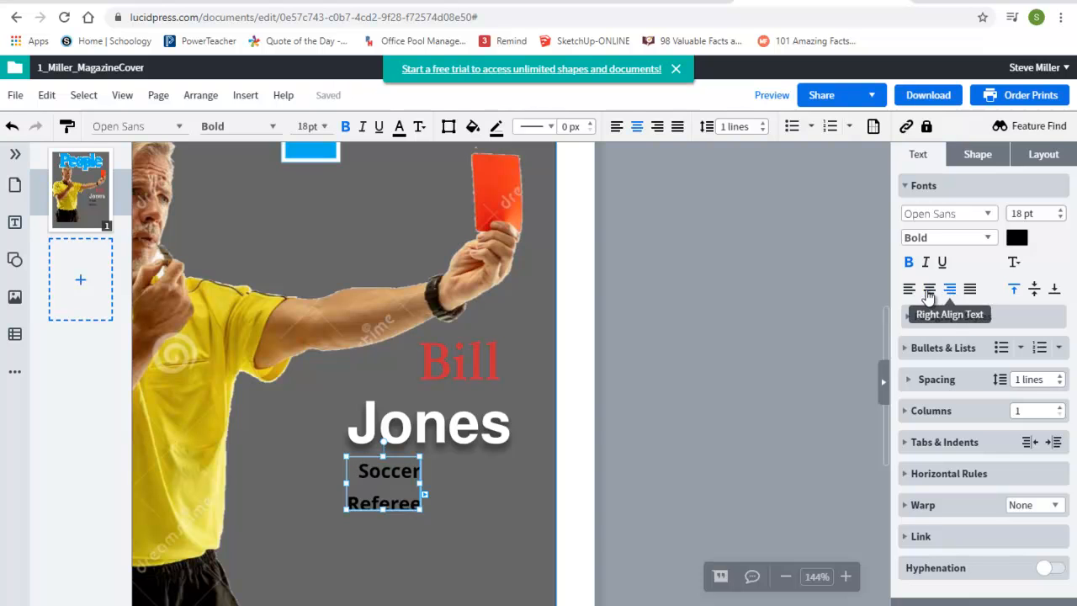
{"action": "left_click", "coordinate": [909, 289]}
{"action": "left_click_drag", "start_coordinate": [383, 509], "coordinate": [383, 519]}
{"action": "left_click", "coordinate": [951, 290]}
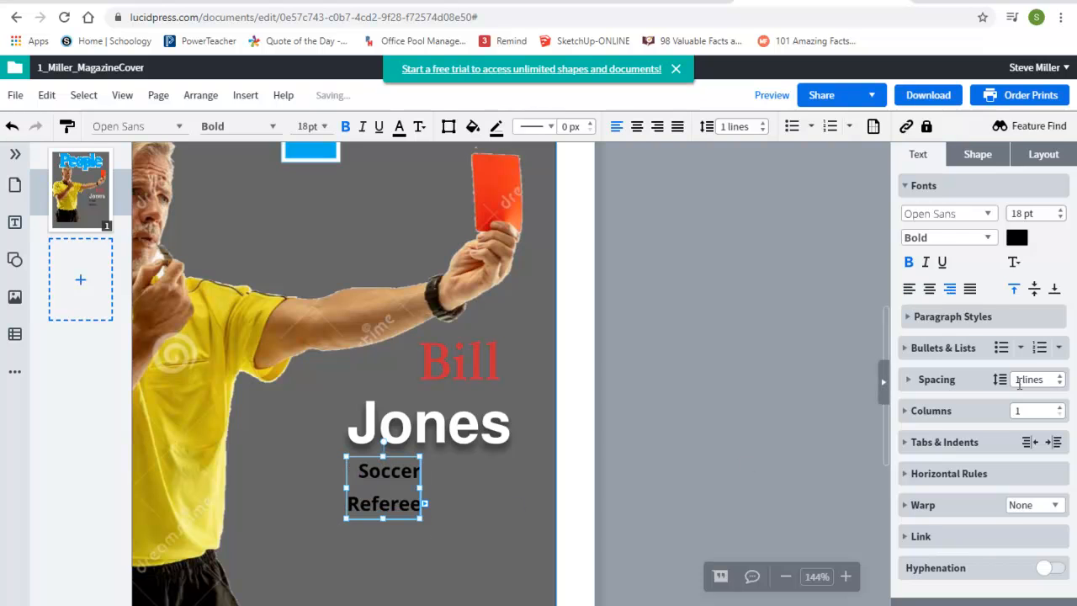
Step: Tighten the 'Soccer Referee' line spacing and move the box right, under the surname's right end
{"action": "left_click", "coordinate": [1059, 384]}
{"action": "left_click", "coordinate": [1059, 383]}
{"action": "left_click", "coordinate": [1059, 383]}
{"action": "left_click", "coordinate": [1059, 384]}
{"action": "left_click", "coordinate": [1059, 383]}
{"action": "left_click_drag", "start_coordinate": [382, 519], "coordinate": [495, 462]}
Step: Delete the red 'Bill' first-name text box
{"action": "left_click", "coordinate": [489, 371]}
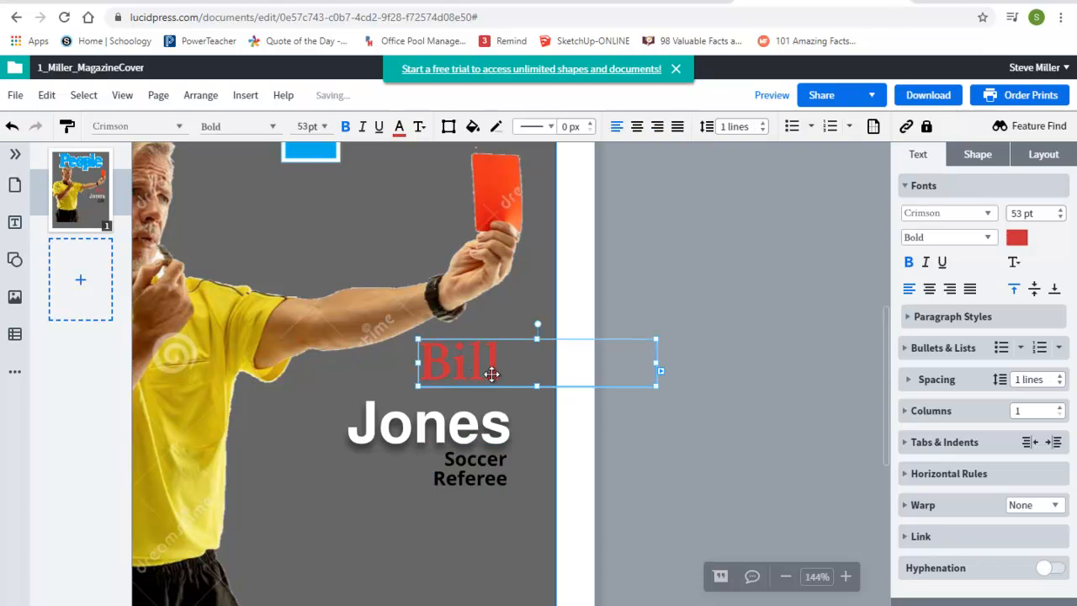
{"action": "left_click", "coordinate": [469, 428]}
{"action": "left_click", "coordinate": [474, 377]}
{"action": "key", "text": "Delete"}
{"action": "left_click", "coordinate": [448, 412]}
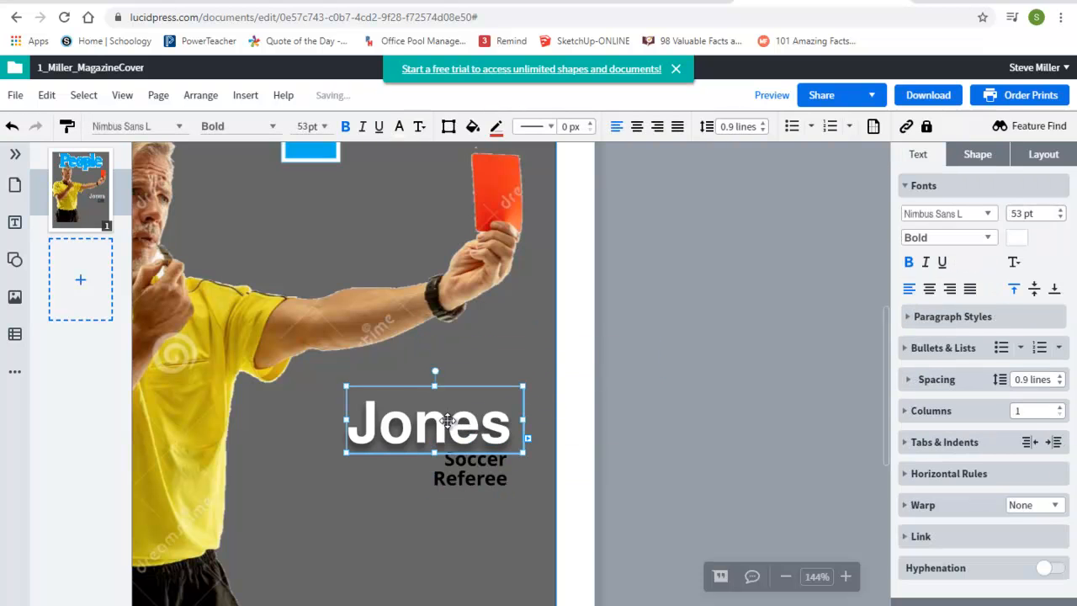
{"action": "left_click_drag", "start_coordinate": [449, 420], "coordinate": [470, 441]}
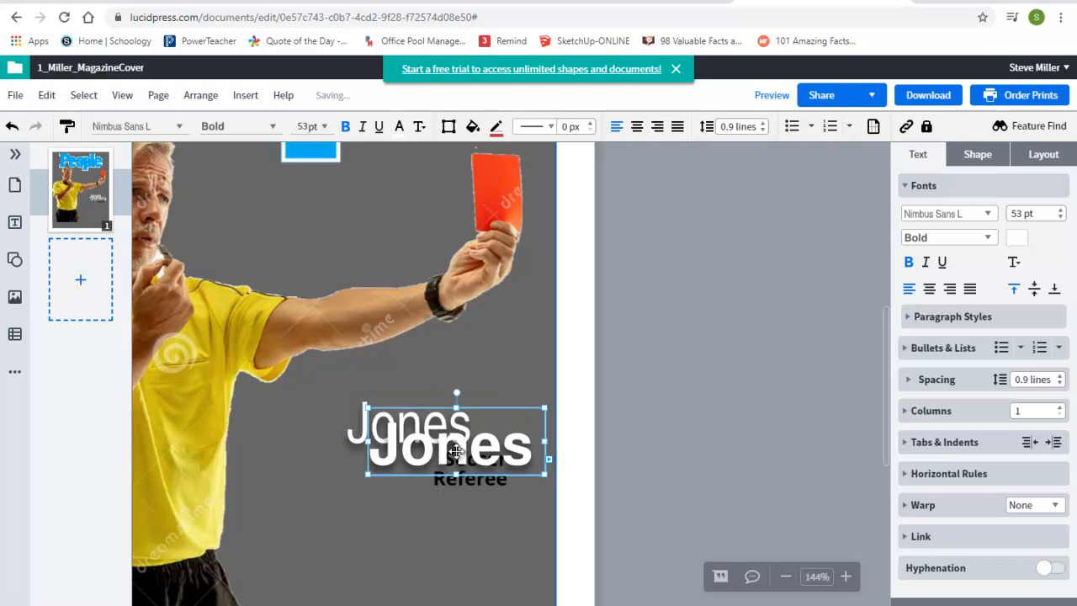
{"action": "key", "text": "ctrl+z"}
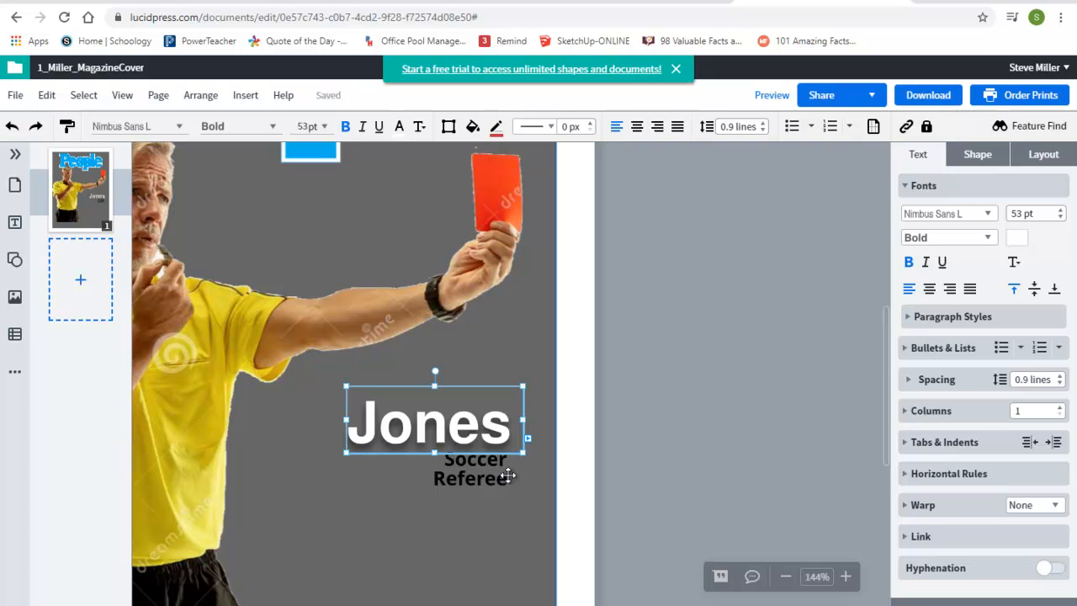
Step: Duplicate the surname text box, place the copy above the original, and change its text to Bill
{"action": "key", "text": "ctrl+d"}
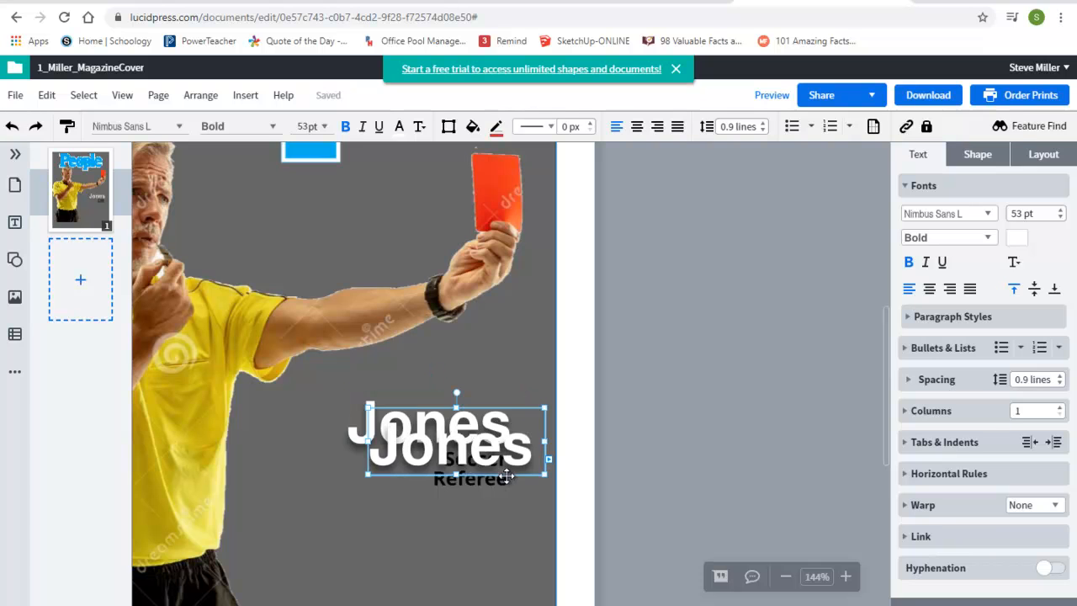
{"action": "left_click_drag", "start_coordinate": [468, 461], "coordinate": [459, 385]}
{"action": "left_click", "coordinate": [459, 384]}
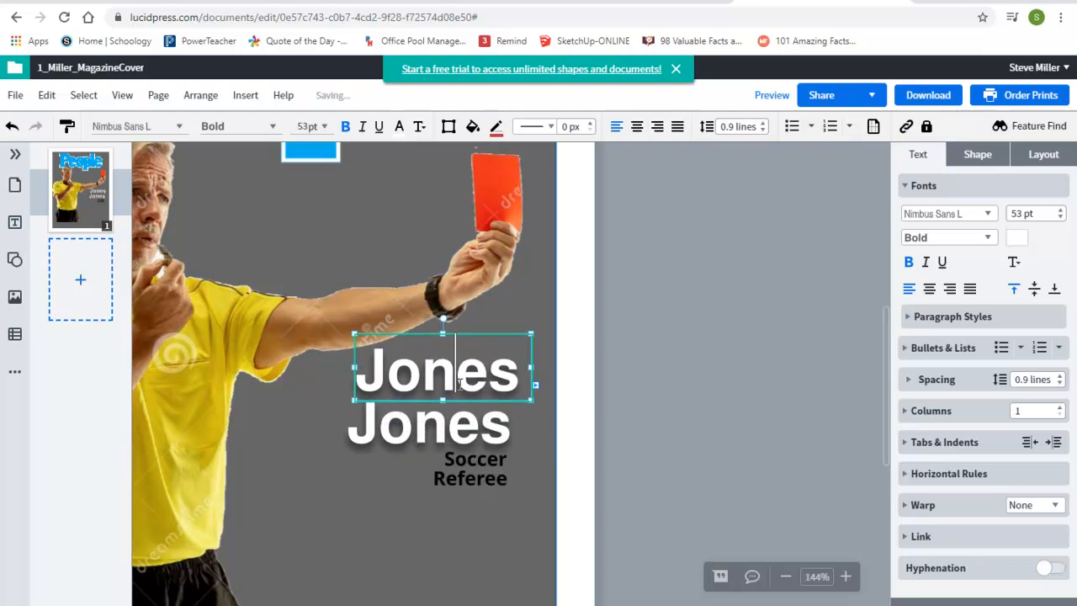
{"action": "double_click", "coordinate": [458, 384]}
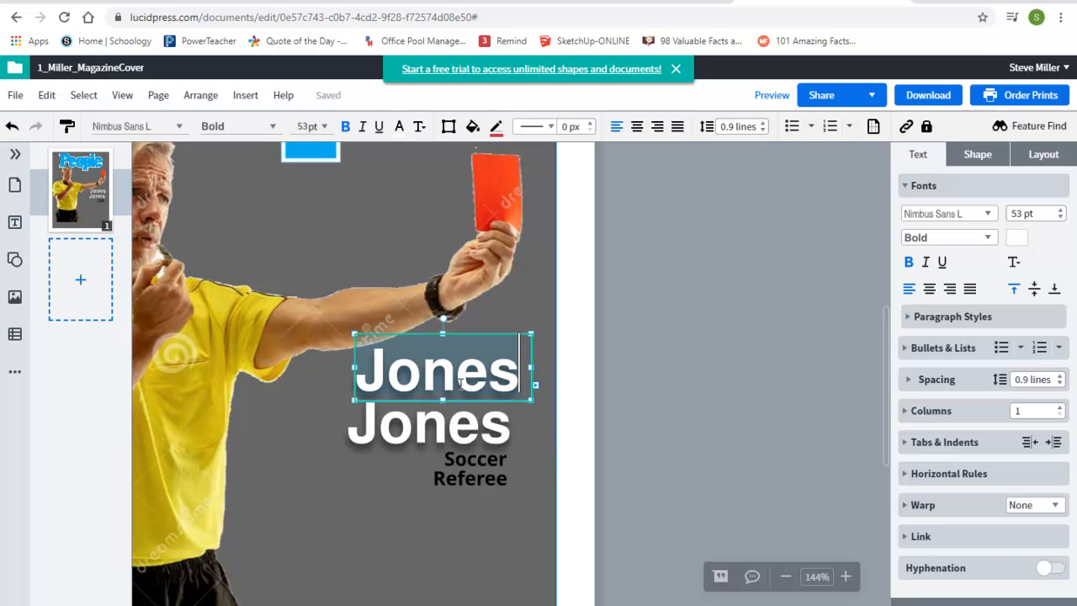
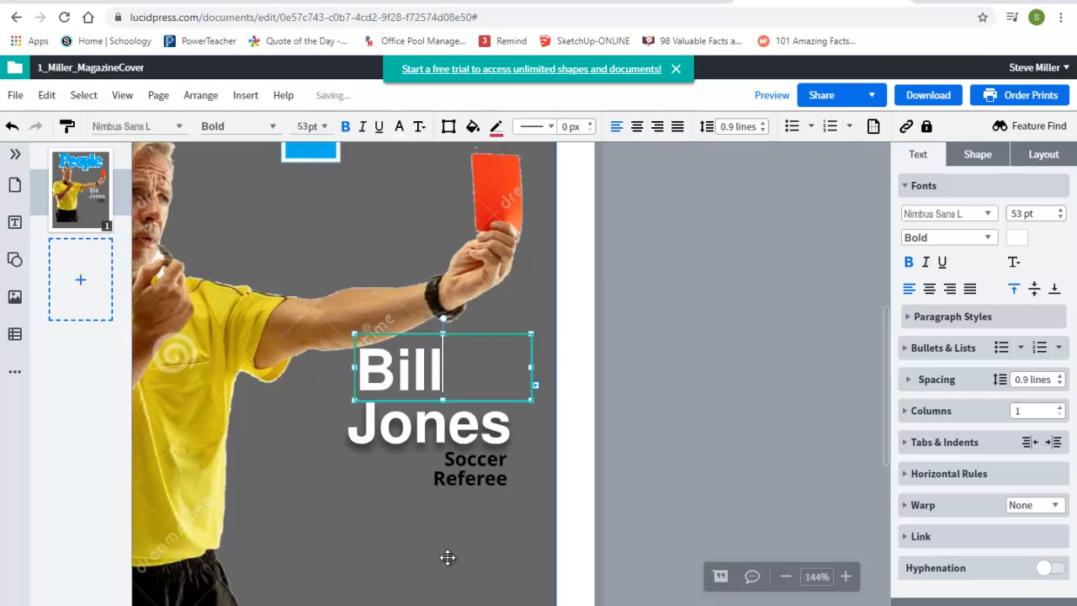
Step: Shift the new 'Bill' text box right so it sits over the surname
{"action": "left_click", "coordinate": [446, 557]}
{"action": "left_click", "coordinate": [446, 379]}
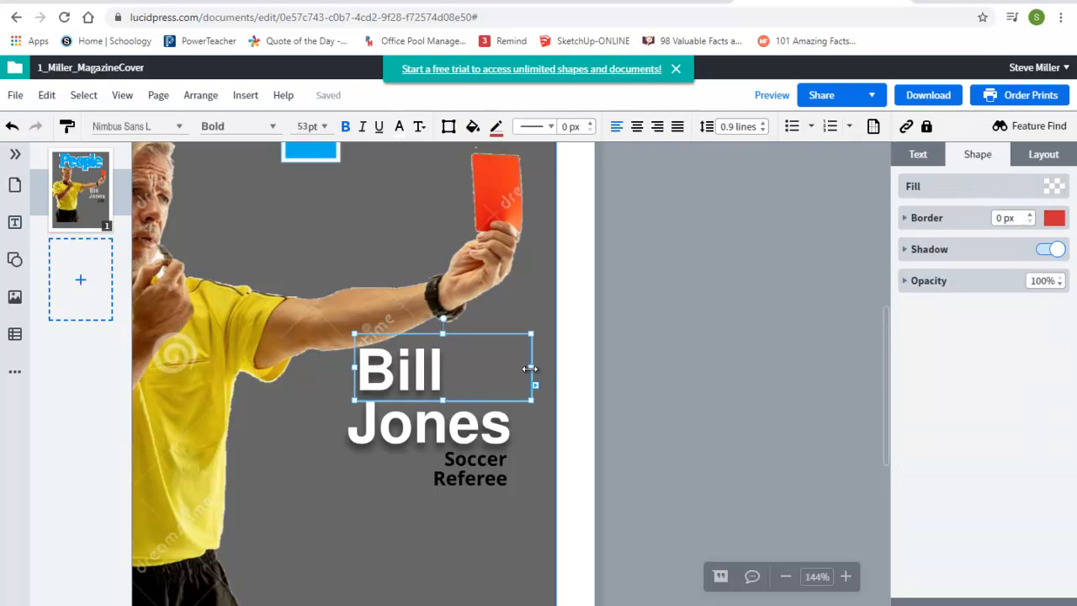
{"action": "left_click_drag", "start_coordinate": [392, 370], "coordinate": [455, 383]}
{"action": "scroll", "coordinate": [440, 490], "scroll_direction": "down", "scroll_amount": 5}
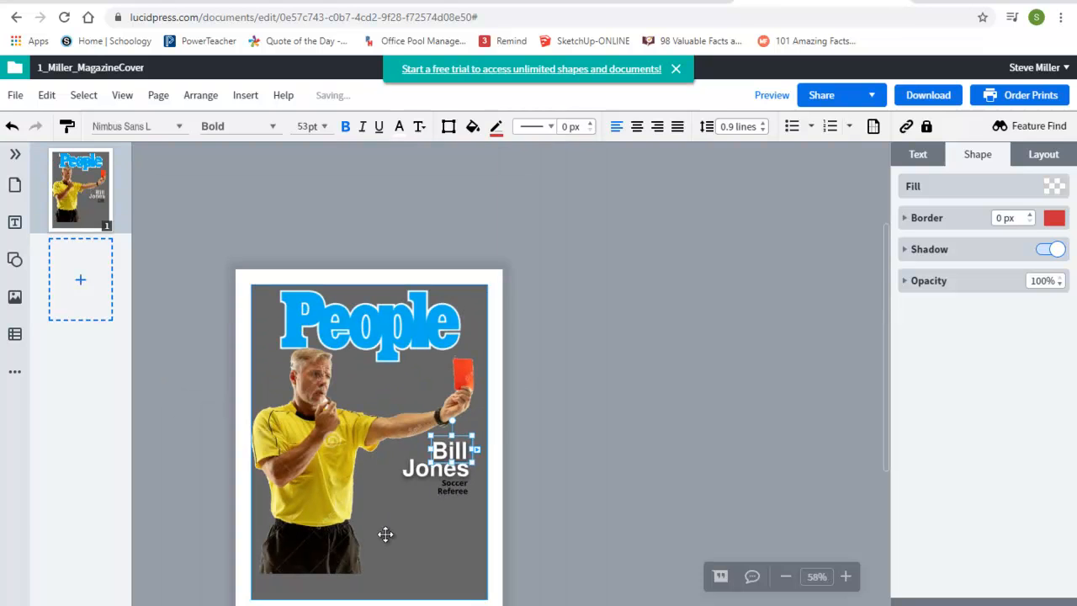
{"action": "left_click", "coordinate": [385, 533]}
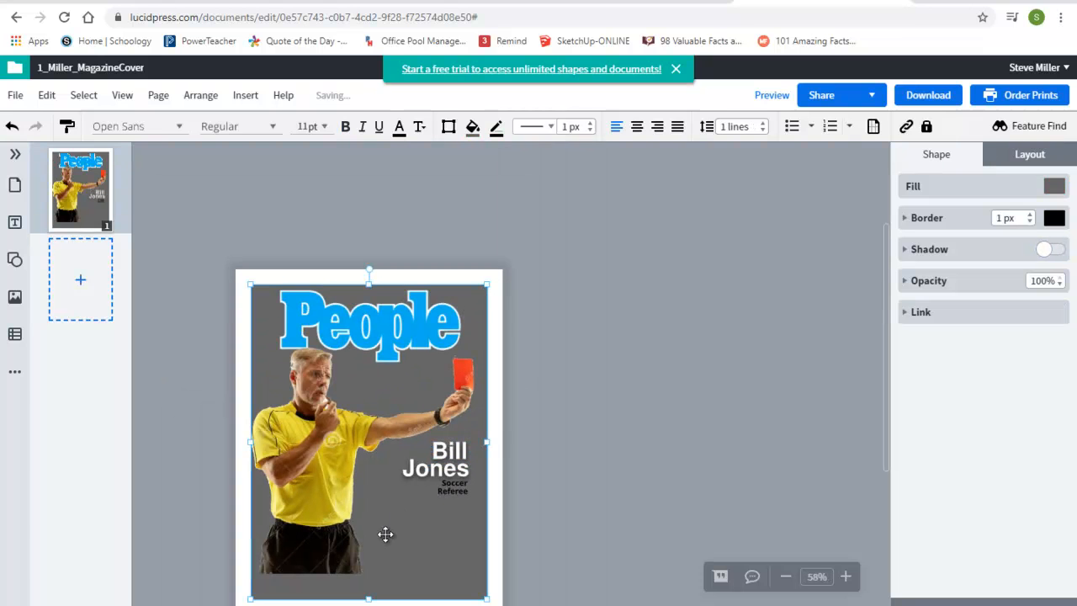
{"action": "left_click", "coordinate": [450, 452]}
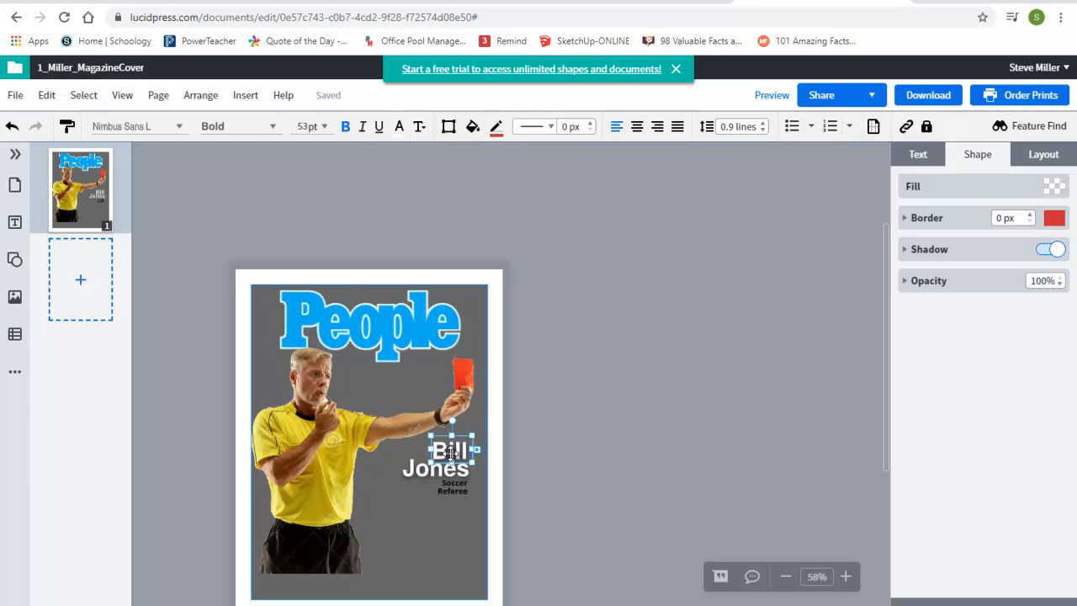
{"action": "scroll", "coordinate": [450, 452], "scroll_direction": "up", "scroll_amount": 6}
{"action": "left_click", "coordinate": [921, 159]}
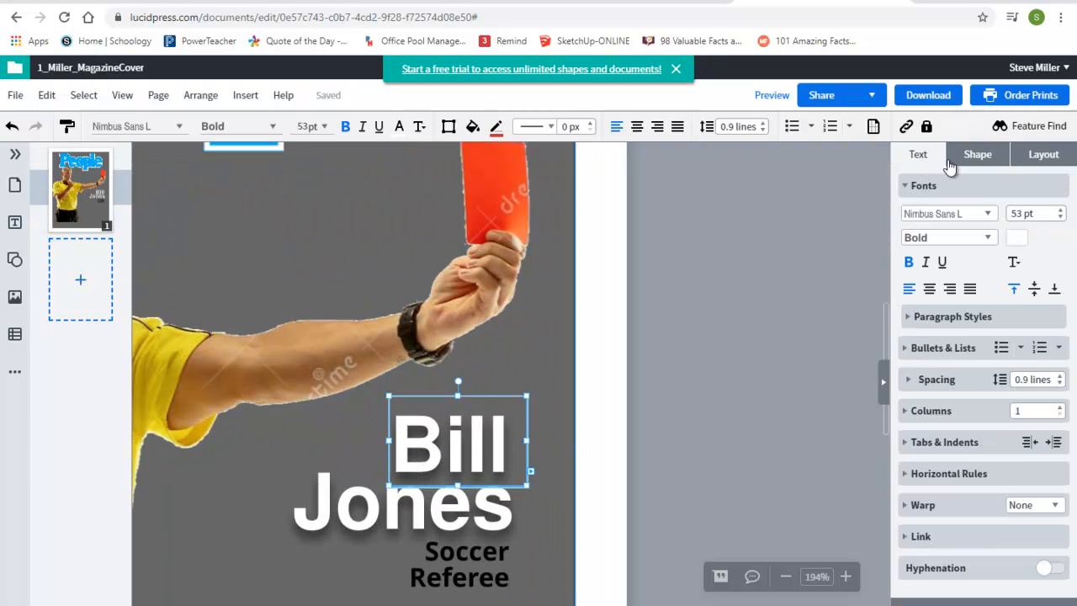
Step: Select the 'Bill' text and try a 3 px border on it, then set the border back to 0 px
{"action": "left_click", "coordinate": [1040, 153]}
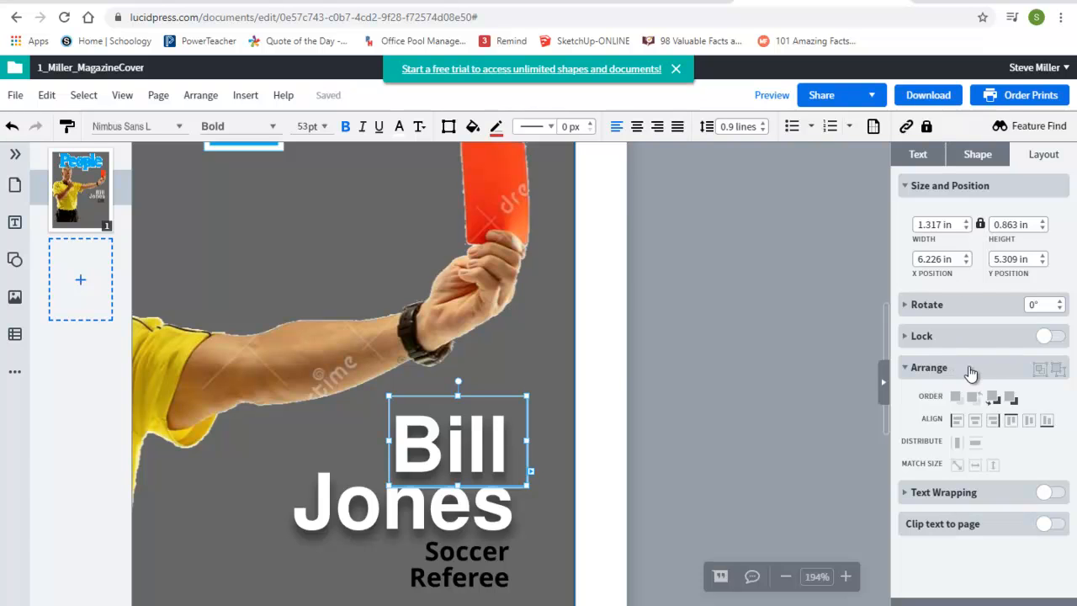
{"action": "left_click", "coordinate": [974, 156]}
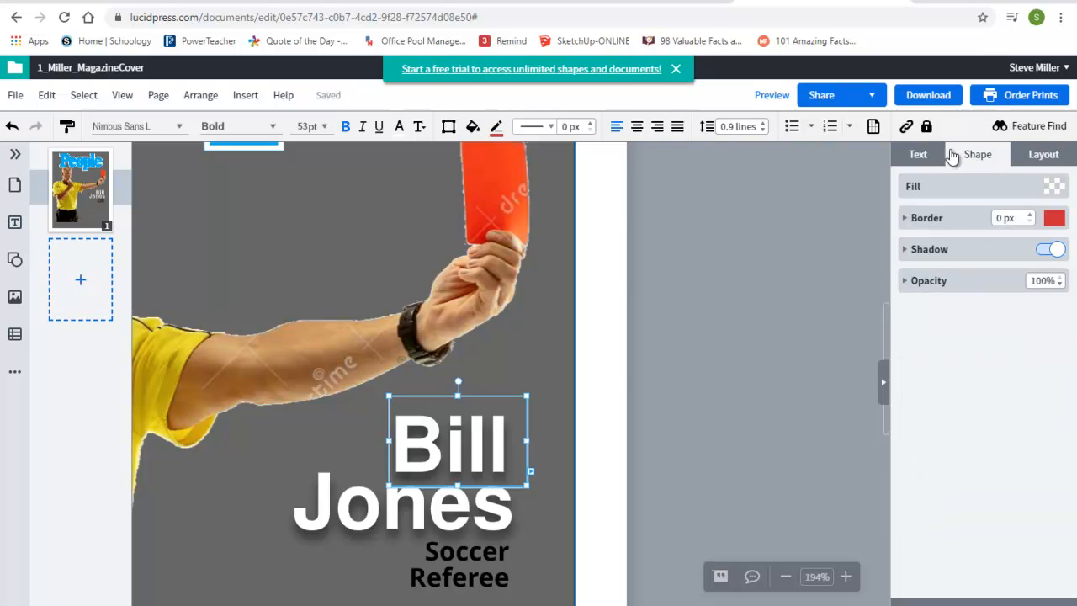
{"action": "left_click", "coordinate": [459, 452]}
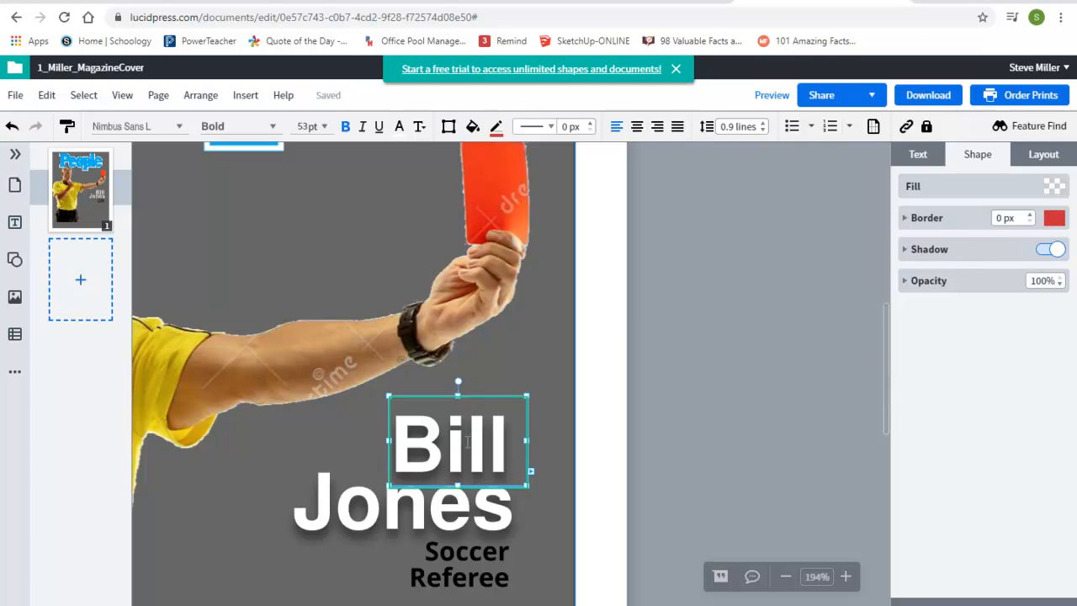
{"action": "left_click_drag", "start_coordinate": [403, 441], "coordinate": [510, 443]}
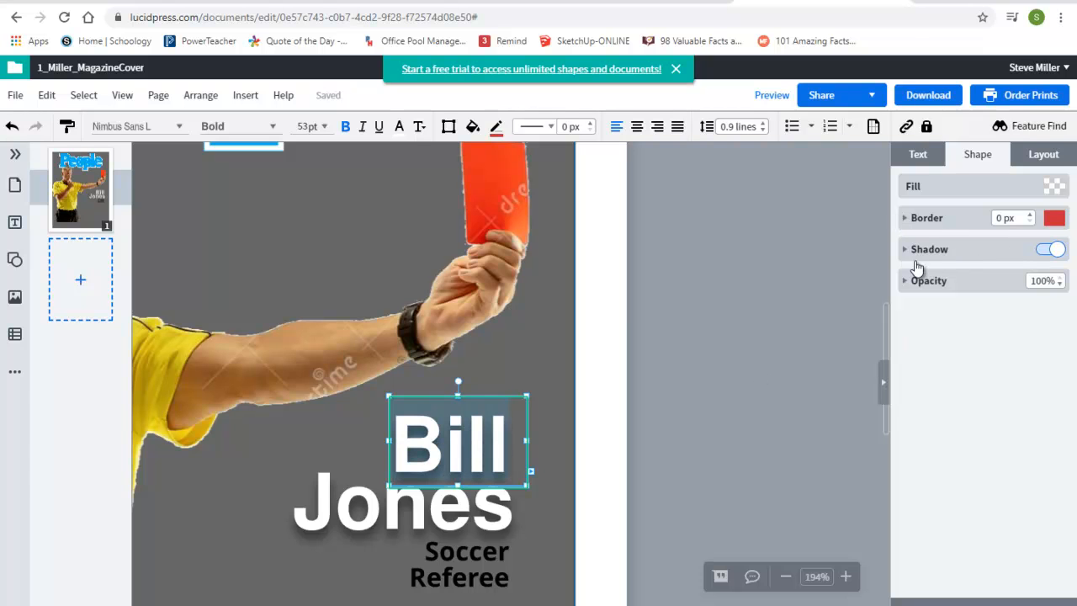
{"action": "left_click", "coordinate": [1030, 215]}
{"action": "left_click", "coordinate": [1031, 216]}
{"action": "left_click", "coordinate": [1030, 215]}
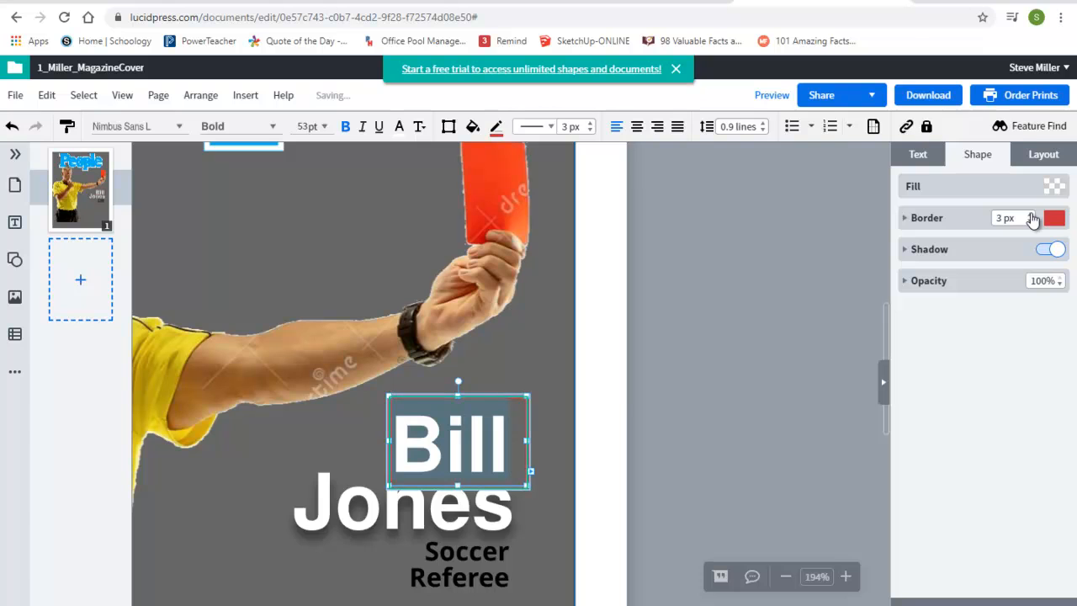
{"action": "left_click", "coordinate": [1031, 221]}
{"action": "left_click", "coordinate": [1031, 221]}
{"action": "left_click", "coordinate": [1032, 220]}
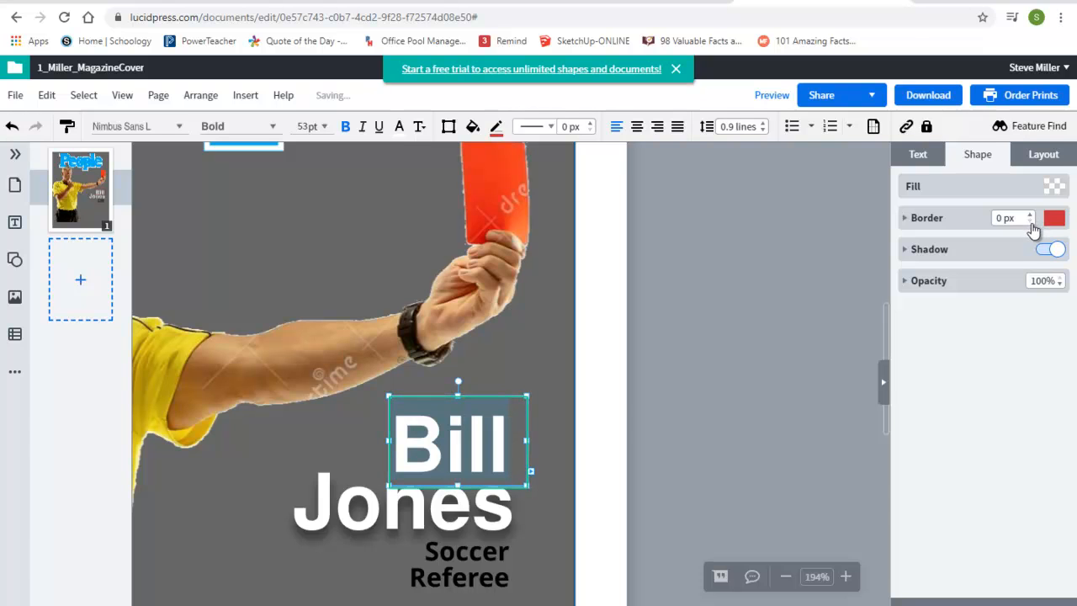
Step: Try the Wave and Arc warp styles on the 'Bill' text, then set Warp back to None
{"action": "left_click", "coordinate": [916, 156]}
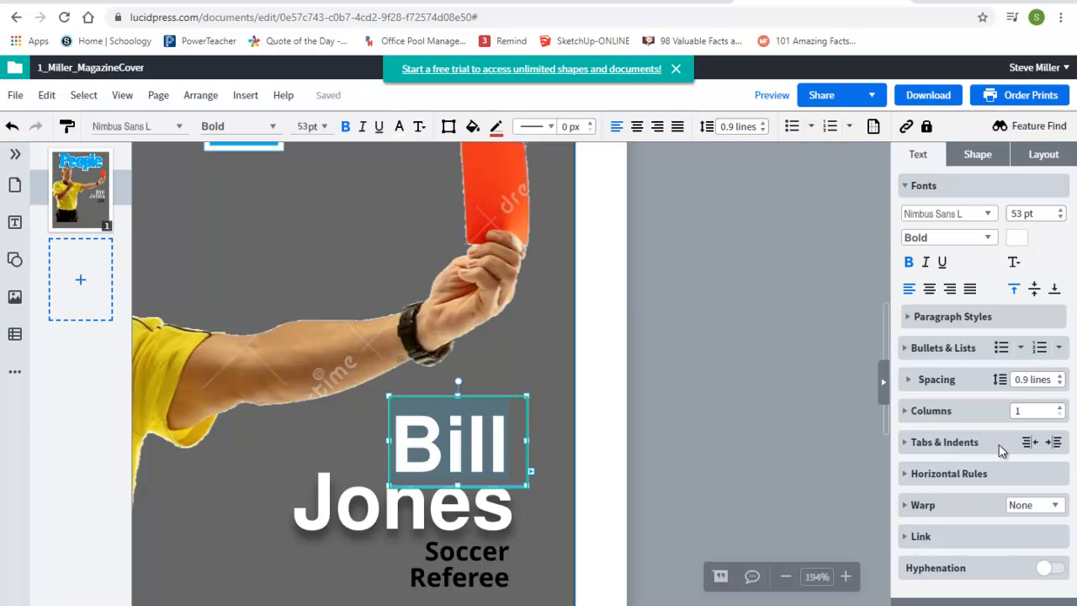
{"action": "left_click", "coordinate": [924, 507]}
{"action": "left_click", "coordinate": [1027, 504]}
{"action": "left_click", "coordinate": [1033, 539]}
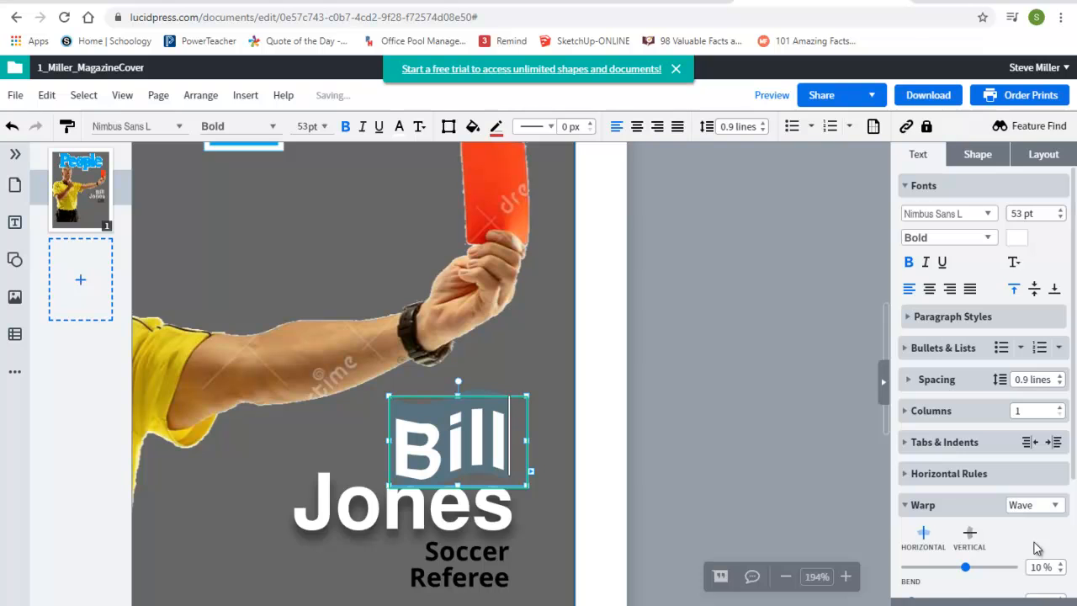
{"action": "left_click", "coordinate": [1033, 506]}
{"action": "left_click", "coordinate": [1035, 557]}
{"action": "left_click", "coordinate": [1030, 523]}
{"action": "left_click", "coordinate": [1033, 589]}
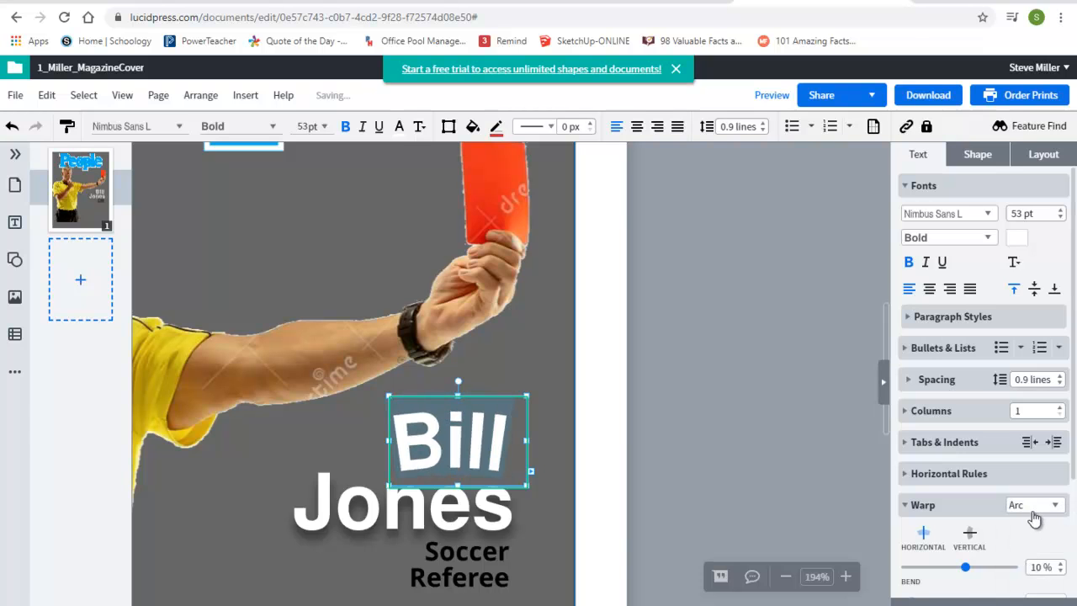
{"action": "left_click", "coordinate": [1034, 507]}
{"action": "left_click", "coordinate": [1034, 522]}
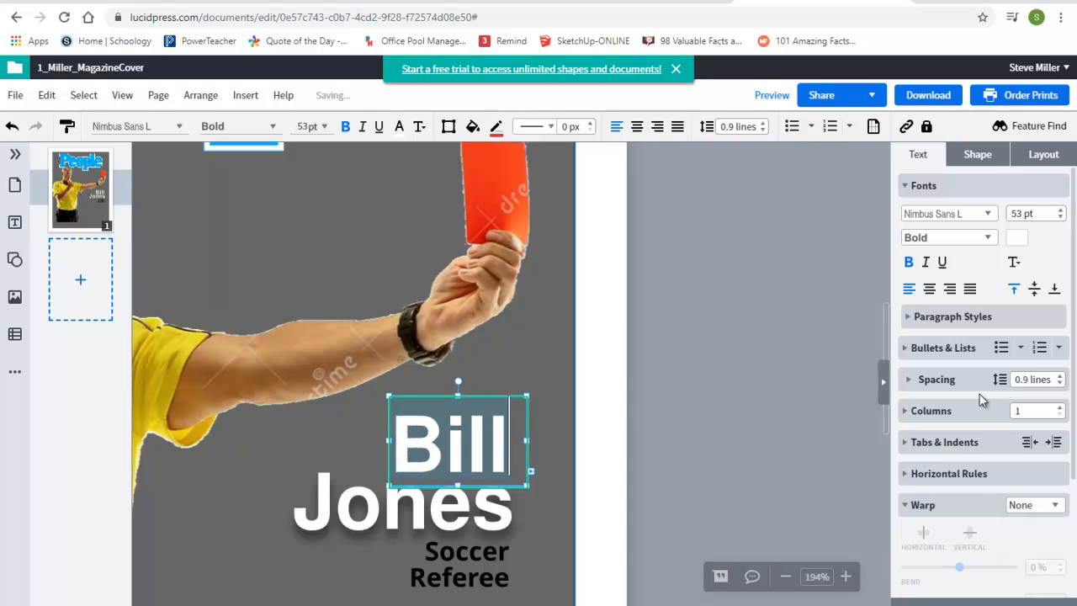